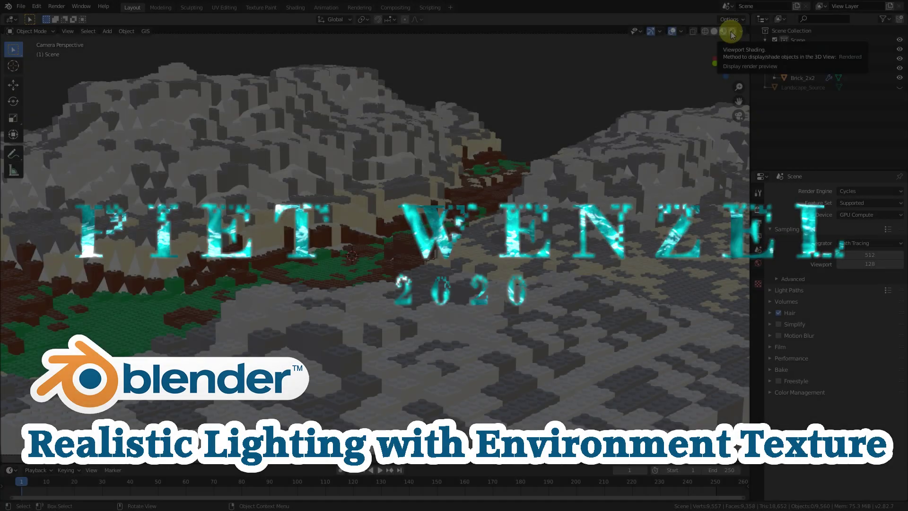
# Step: Switch to rendered shading and edit a colour value in the World settings
pyautogui.click(731, 31)
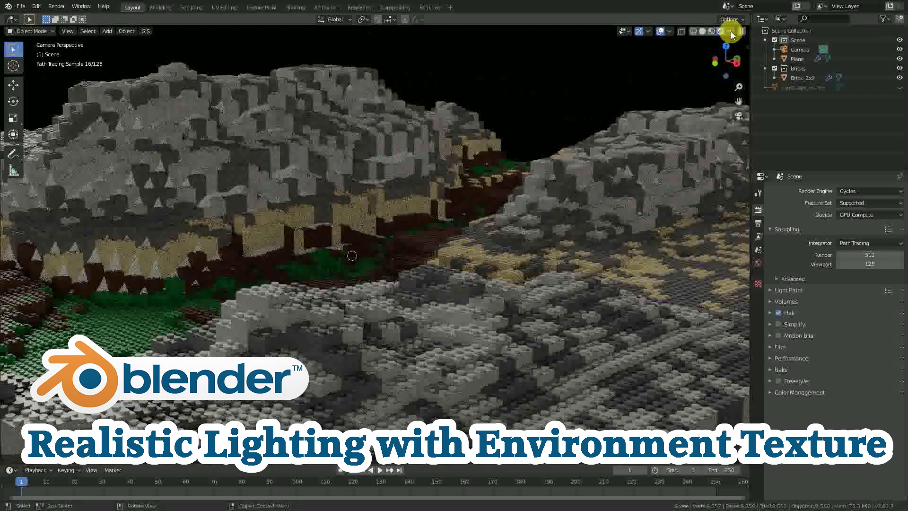
pyautogui.click(759, 263)
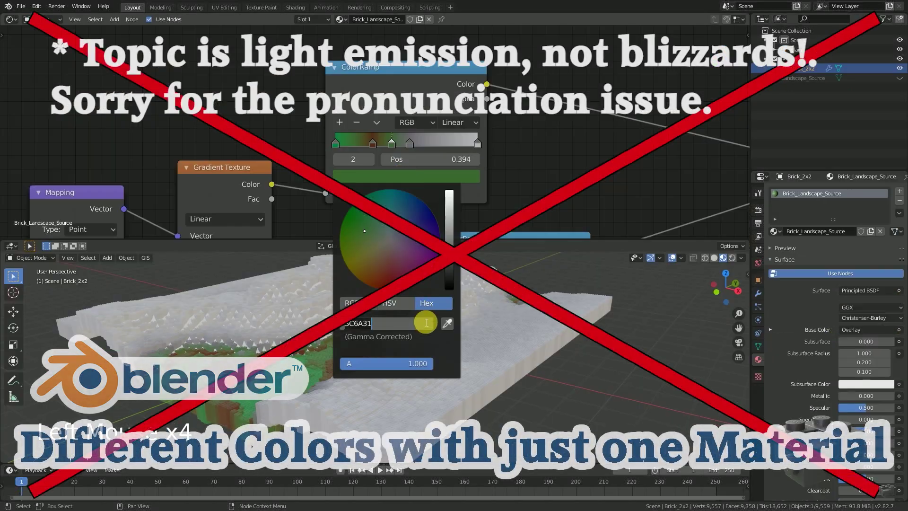
pyautogui.press('Return')
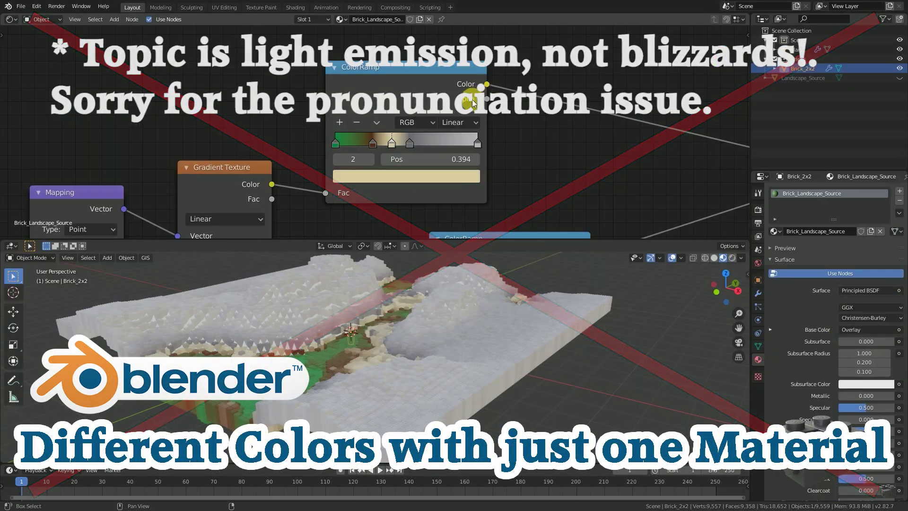
# Step: Shift a colour ramp stop higher, set Constant interpolation, and preview the landscape in Cycles
pyautogui.click(410, 143)
pyautogui.moveTo(410, 143)
pyautogui.mouseDown()
pyautogui.moveTo(445, 143)
pyautogui.moveTo(420, 143)
pyautogui.mouseUp()
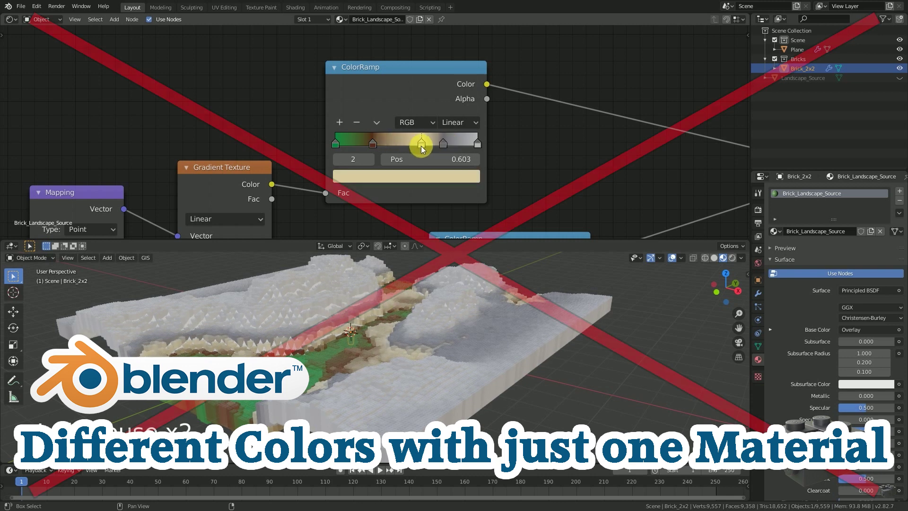
pyautogui.click(372, 143)
pyautogui.click(468, 122)
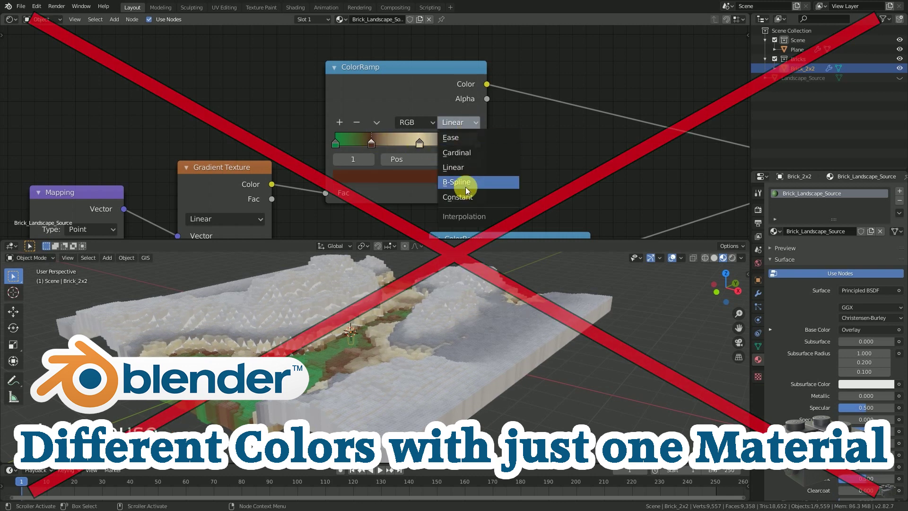
pyautogui.click(467, 199)
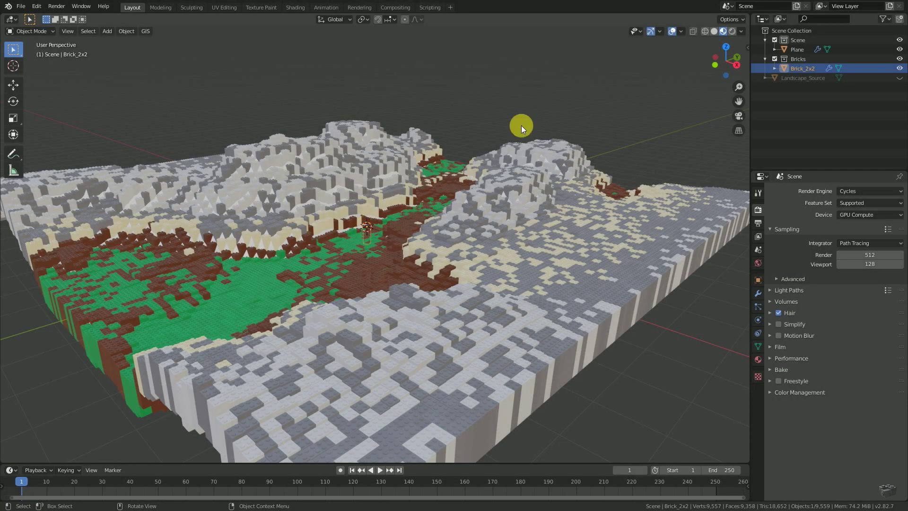
pyautogui.click(733, 30)
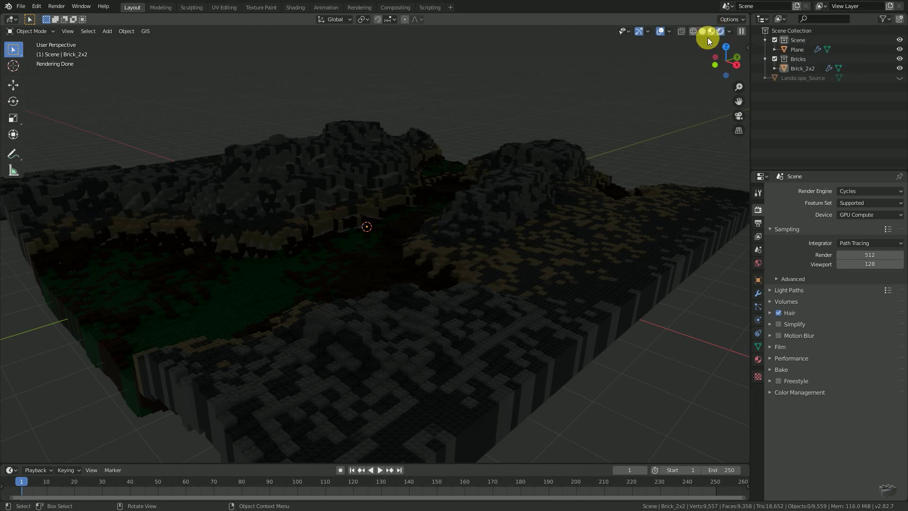
# Step: Add a camera and align it to the current view of the brick valley
pyautogui.hotkey('shift', 'a')
pyautogui.moveTo(372, 220)
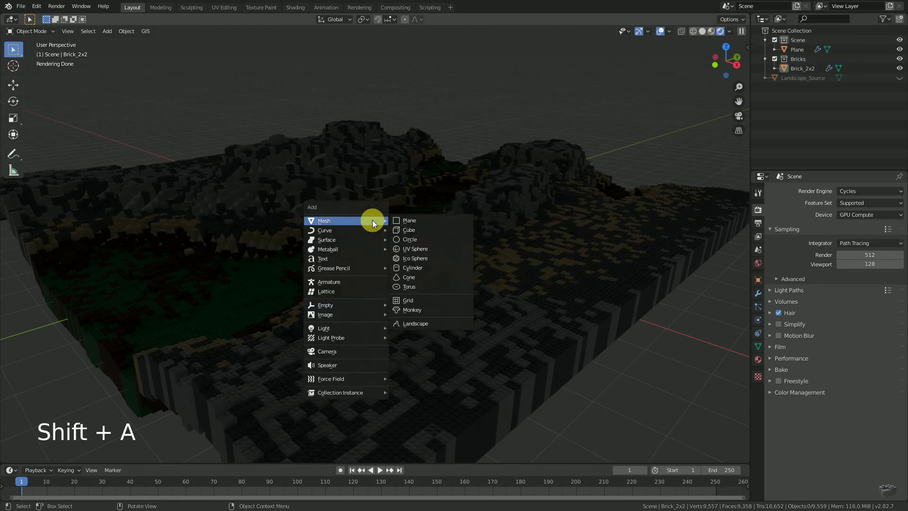
pyautogui.click(368, 351)
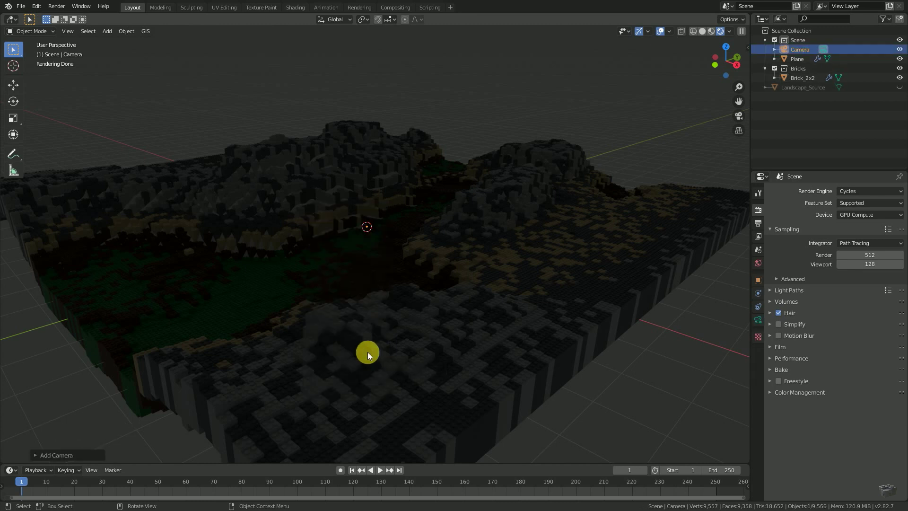
pyautogui.scroll(4, 367, 350)
pyautogui.keyDown('shift'); pyautogui.moveTo(366, 349); pyautogui.dragTo(409, 298, button='middle'); pyautogui.keyUp('shift')
pyautogui.scroll(-2, 404, 299)
pyautogui.scroll(-1, 404, 299)
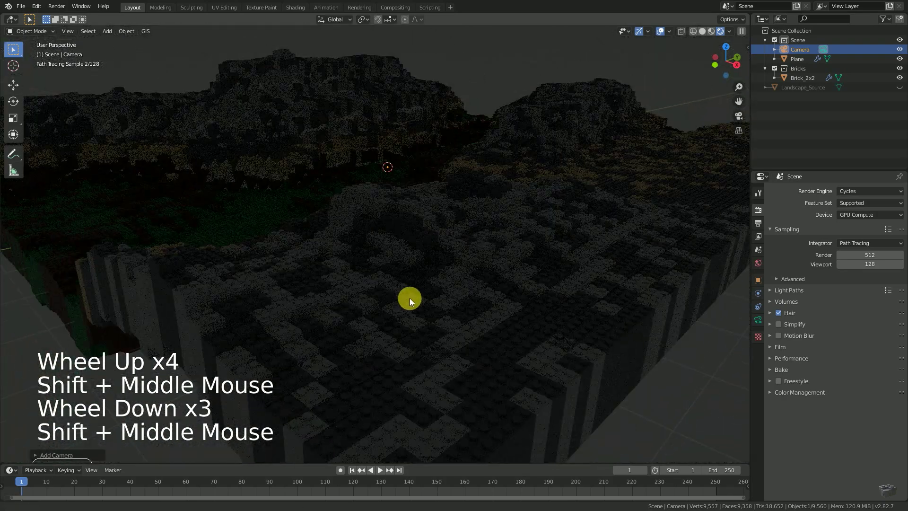
pyautogui.press('ctrl+alt+KP_0')
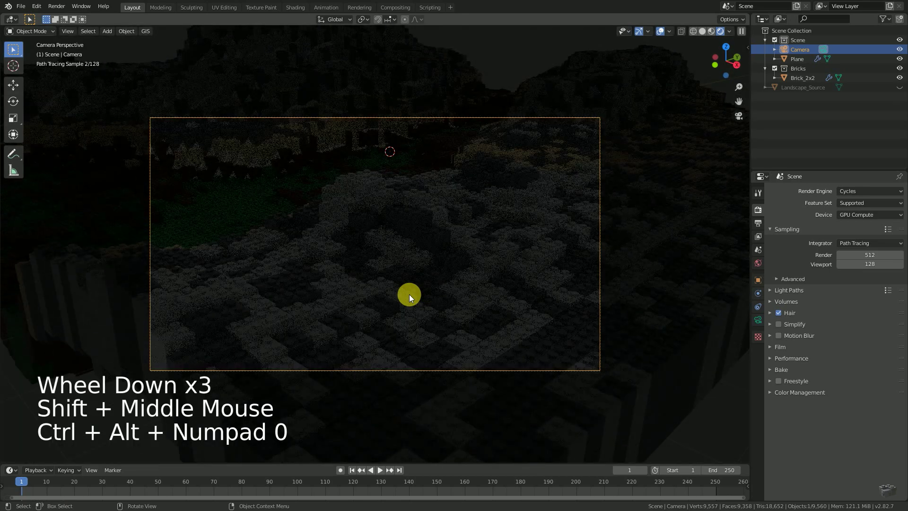
pyautogui.scroll(-1, 405, 277)
pyautogui.moveTo(405, 277)
pyautogui.keyDown('shift'); pyautogui.mouseDown(button='middle')
pyautogui.moveTo(401, 260)
pyautogui.moveTo(401, 282)
pyautogui.mouseUp(button='middle'); pyautogui.keyUp('shift')
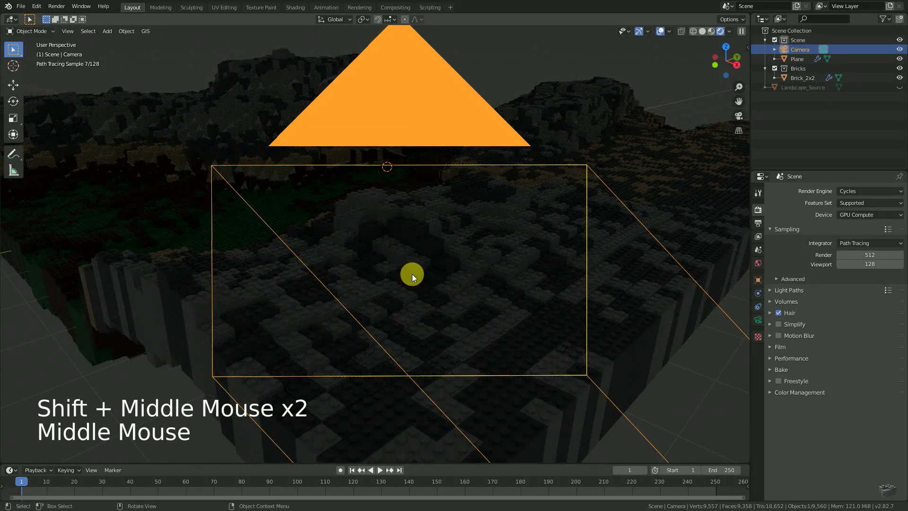
pyautogui.press('ctrl+alt+KP_0')
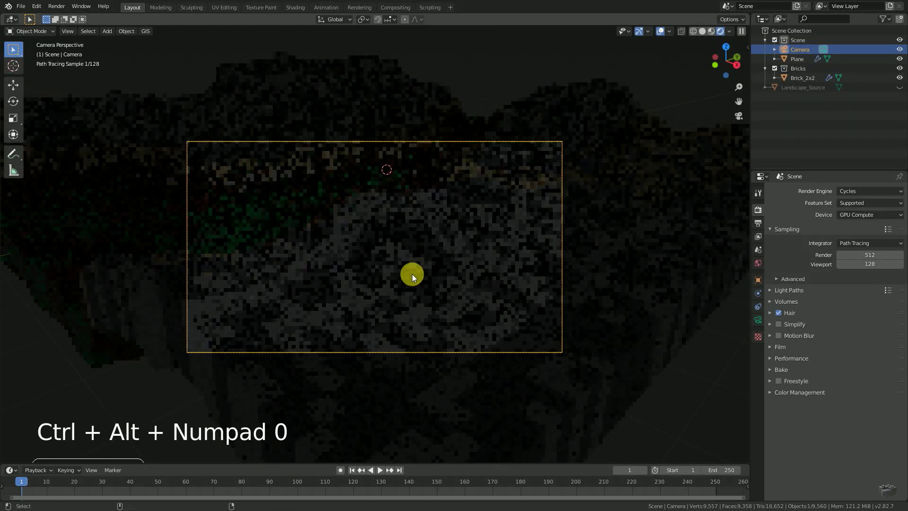
# Step: Rotate the camera, shift it along local X and Z, then fit its frame to the viewport
pyautogui.press('r')
pyautogui.press('r')
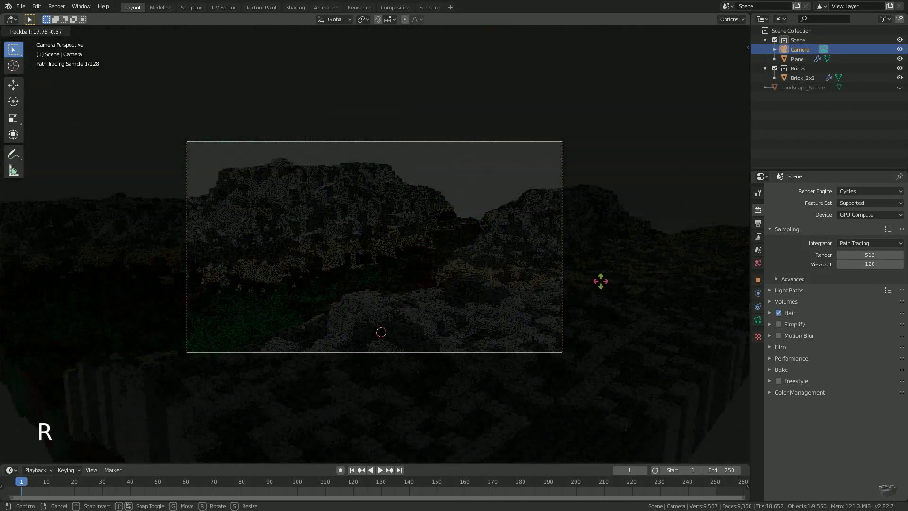
pyautogui.click(601, 274)
pyautogui.press('g')
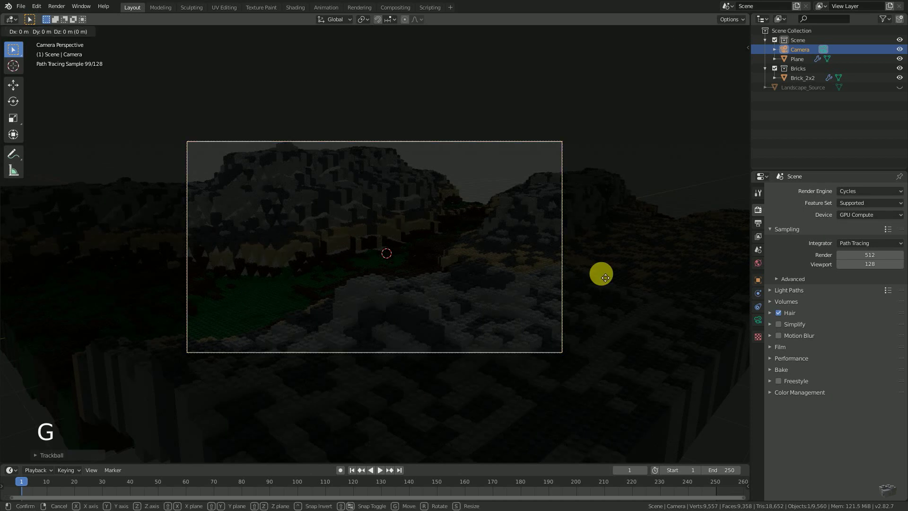
pyautogui.press('x')
pyautogui.press('x')
pyautogui.press('z')
pyautogui.press('z')
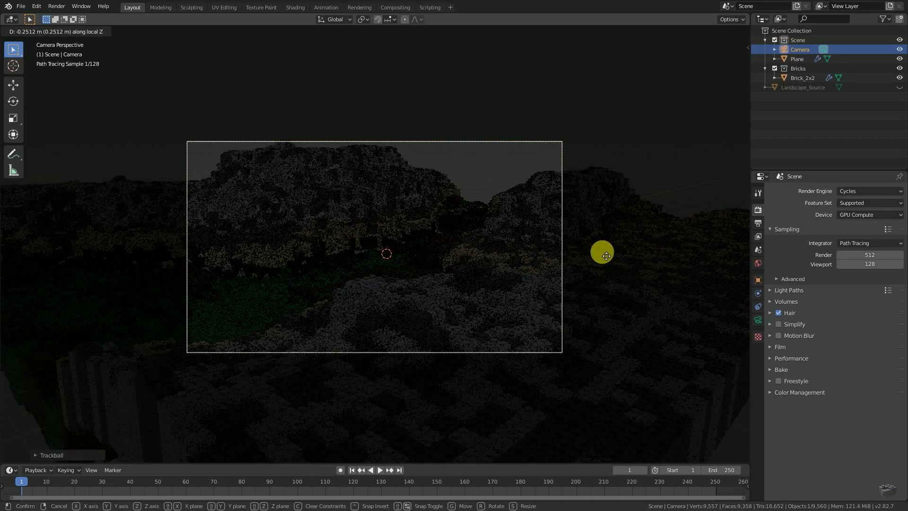
pyautogui.click(603, 337)
pyautogui.press('g')
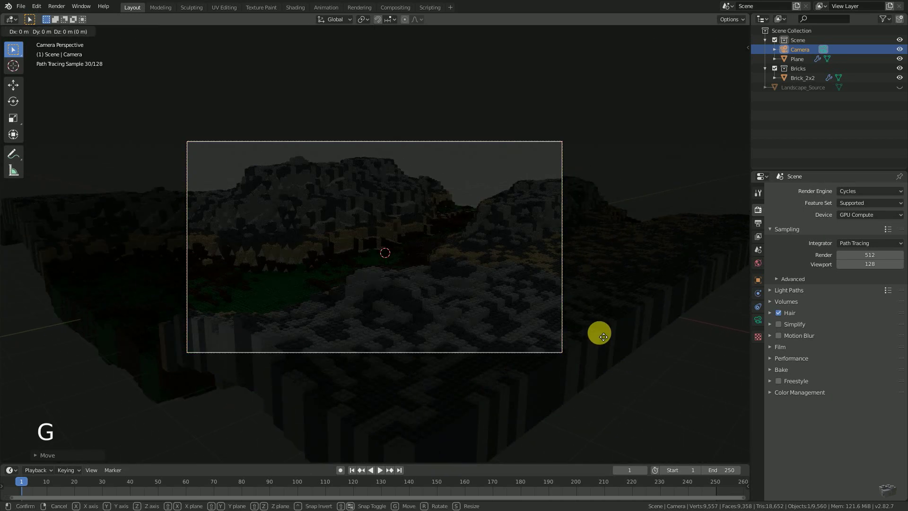
pyautogui.press('x')
pyautogui.press('x')
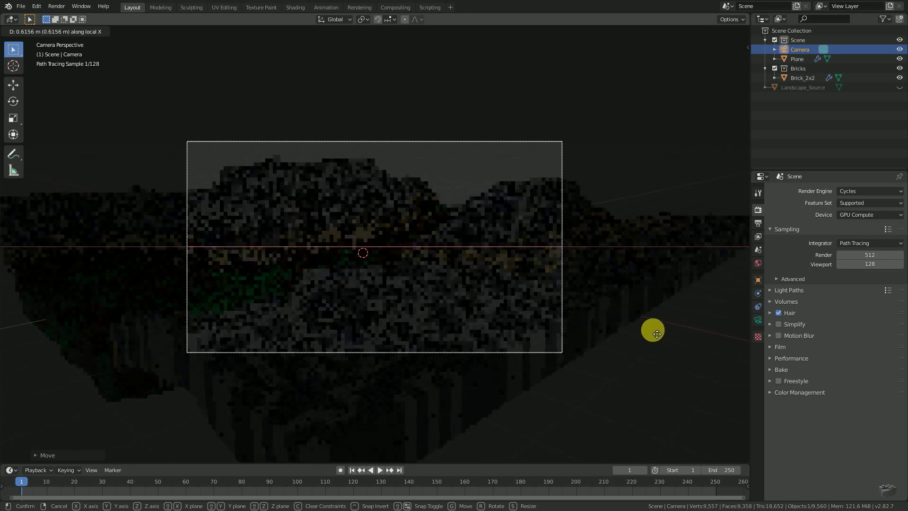
pyautogui.click(653, 330)
pyautogui.press('Home')
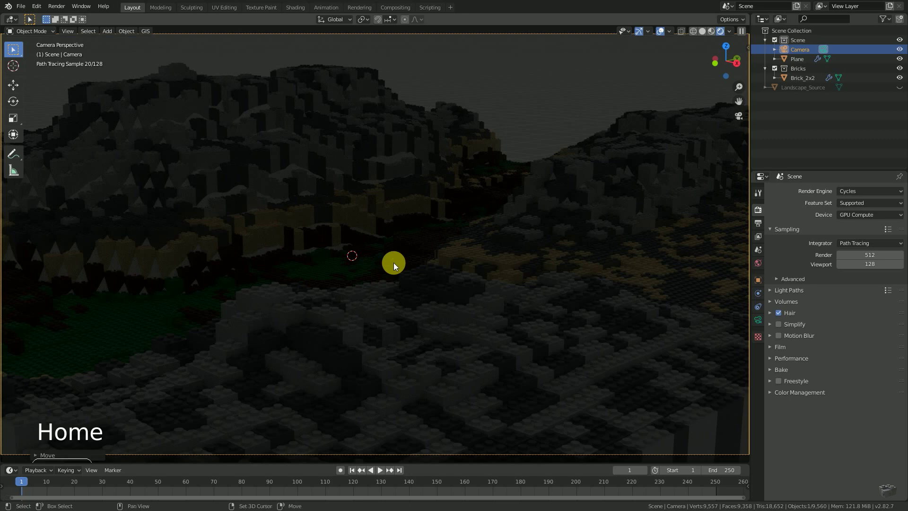
# Step: Add a point light and place it above the valley
pyautogui.hotkey('shift', 'a')
pyautogui.moveTo(382, 240)
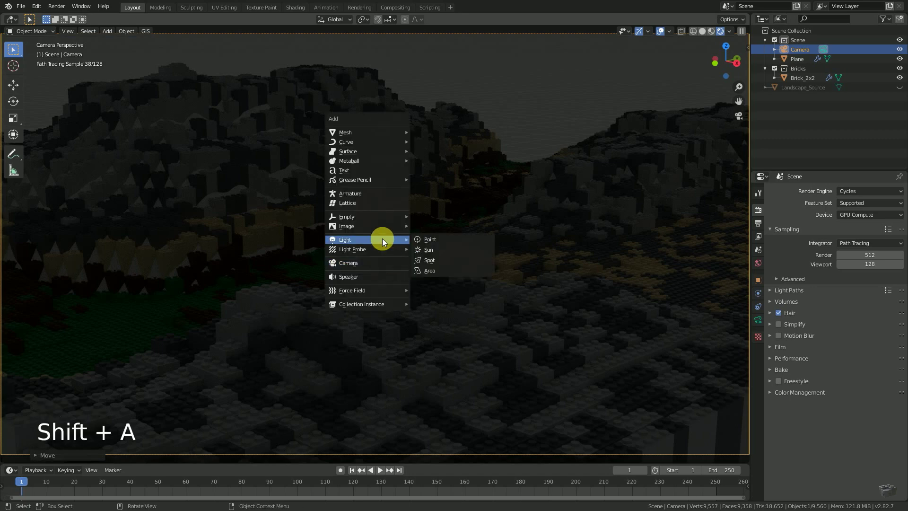
pyautogui.click(435, 239)
pyautogui.press('g')
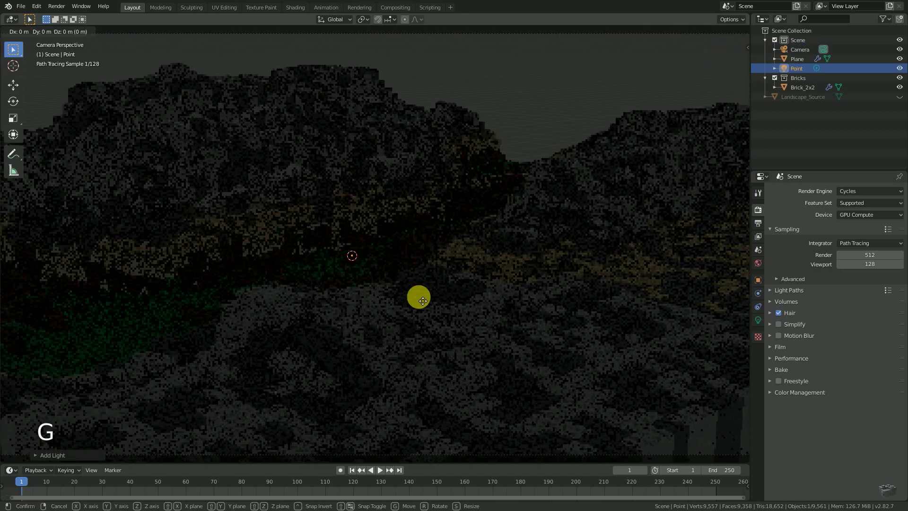
pyautogui.press('z')
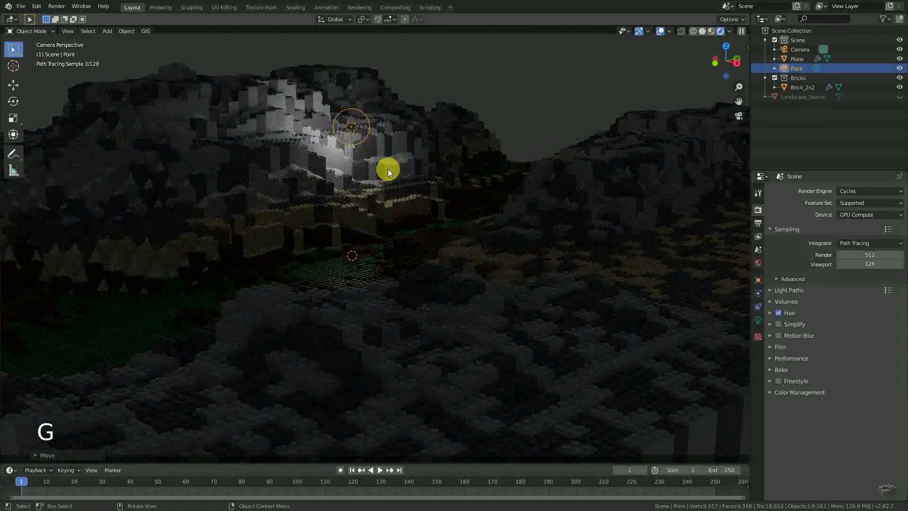
pyautogui.press('g')
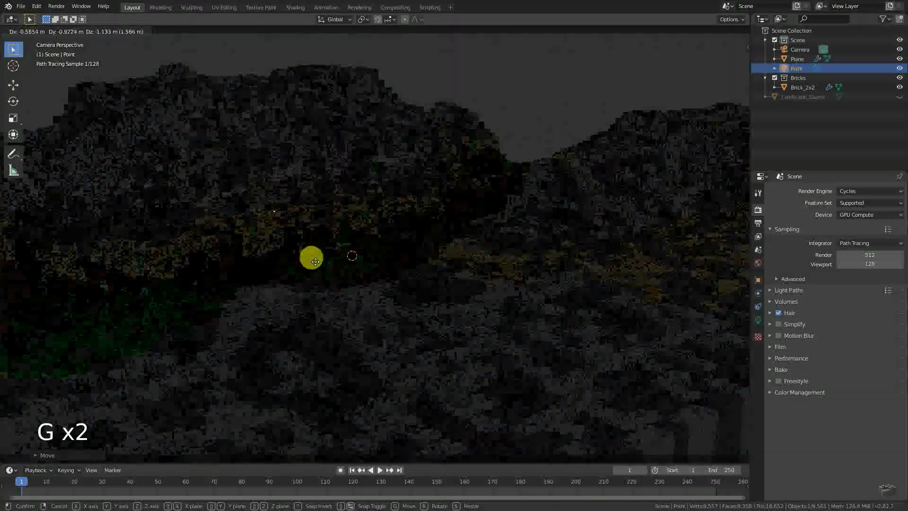
pyautogui.click(461, 209)
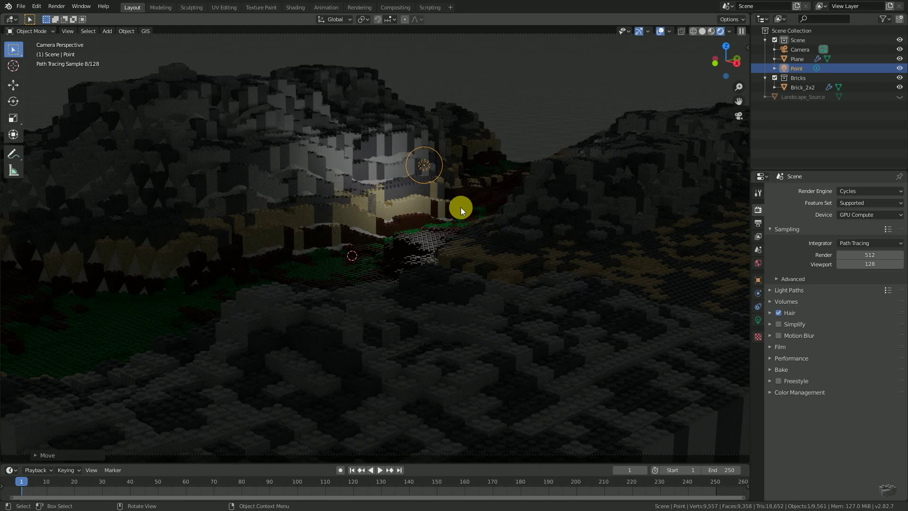
# Step: Set the point light to 49.6 W and raise it vertically above the landscape
pyautogui.click(757, 319)
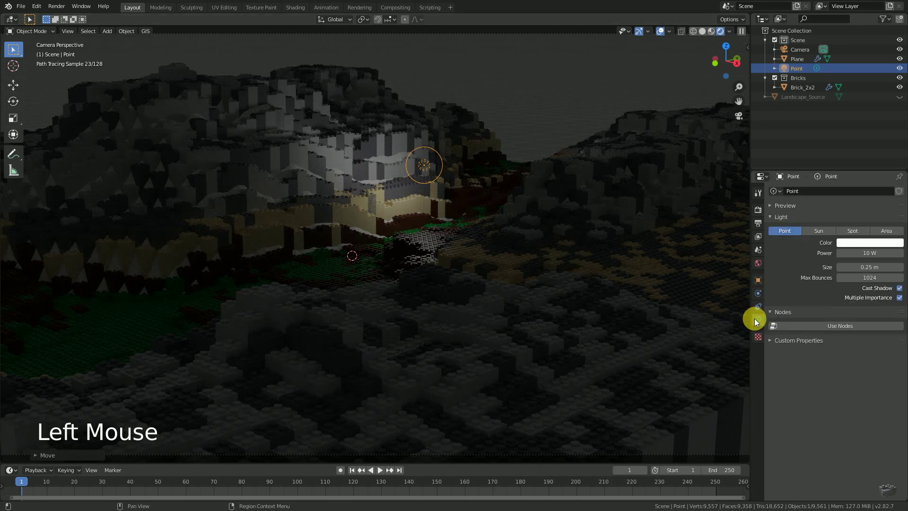
pyautogui.moveTo(866, 254)
pyautogui.mouseDown()
pyautogui.moveTo(844, 254)
pyautogui.moveTo(891, 268)
pyautogui.moveTo(864, 254)
pyautogui.mouseUp()
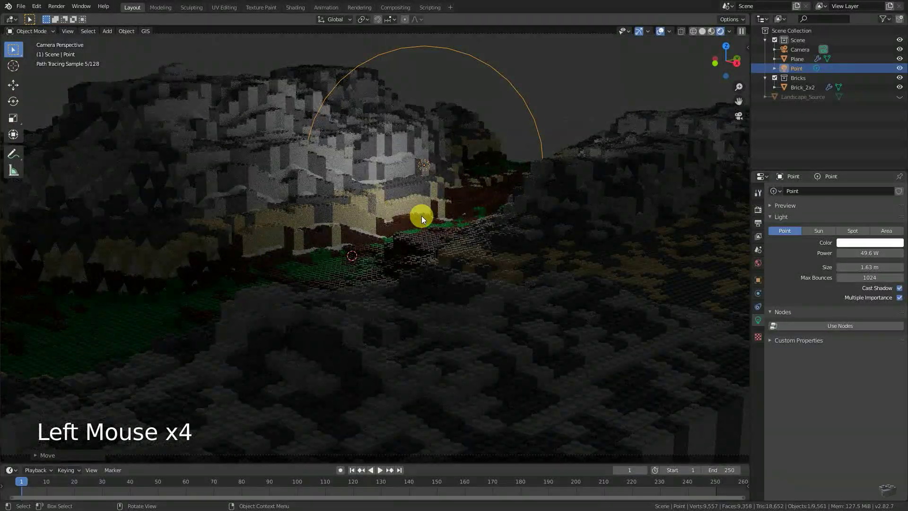
pyautogui.press('g')
pyautogui.press('y')
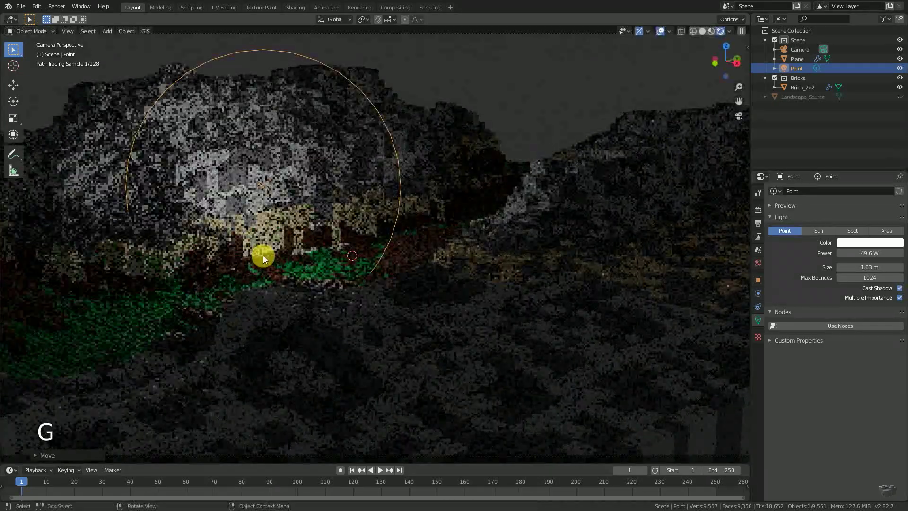
pyautogui.press('g')
pyautogui.press('z')
pyautogui.click(265, 145)
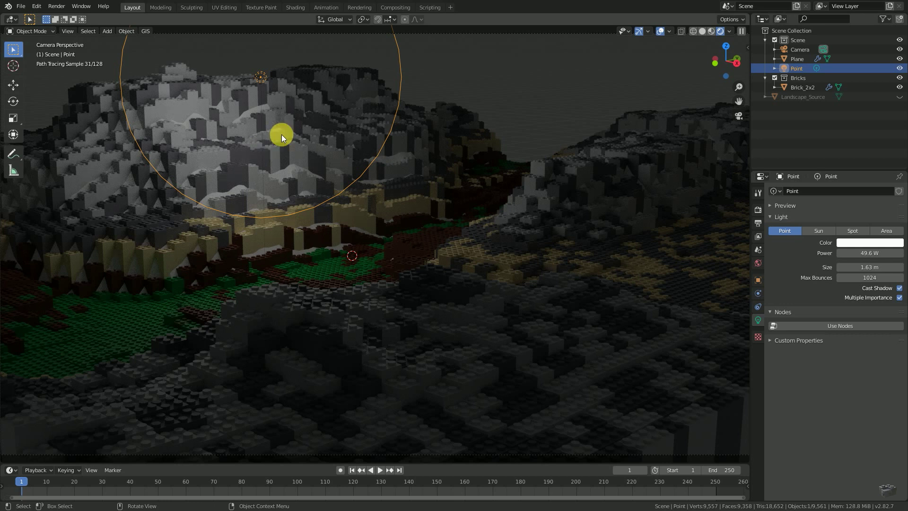
# Step: Delete the point light, then move and rotate the first area light
pyautogui.press('Delete')
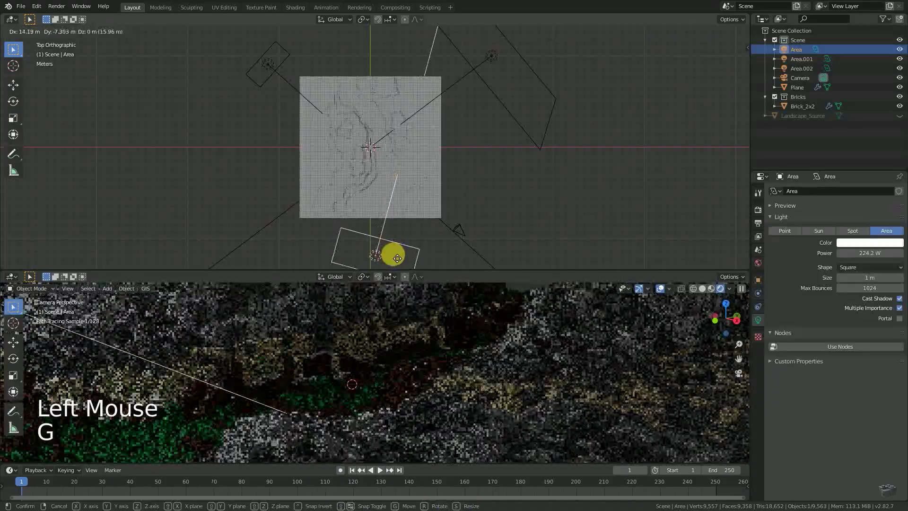
pyautogui.press('r')
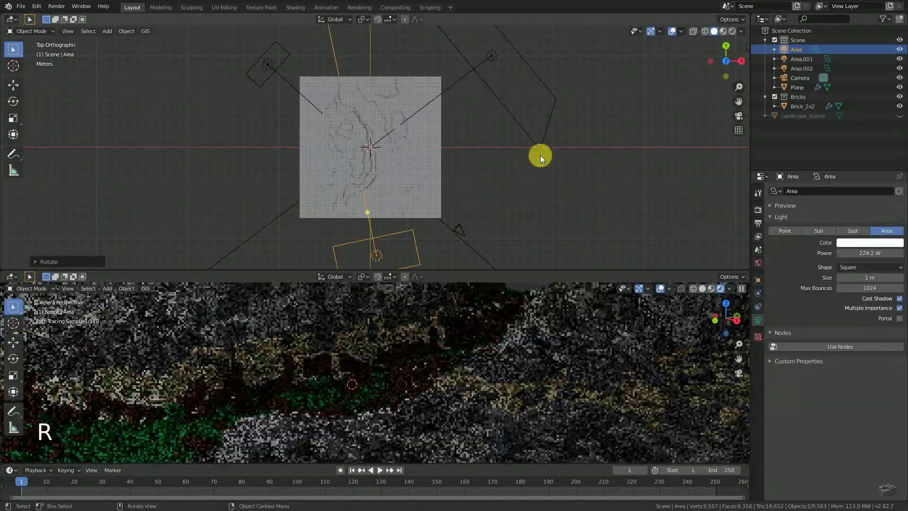
pyautogui.press('g')
pyautogui.press('r')
# Step: Move the second area light upward and rotate it to a new angle in front view
pyautogui.click(275, 63)
pyautogui.press('g')
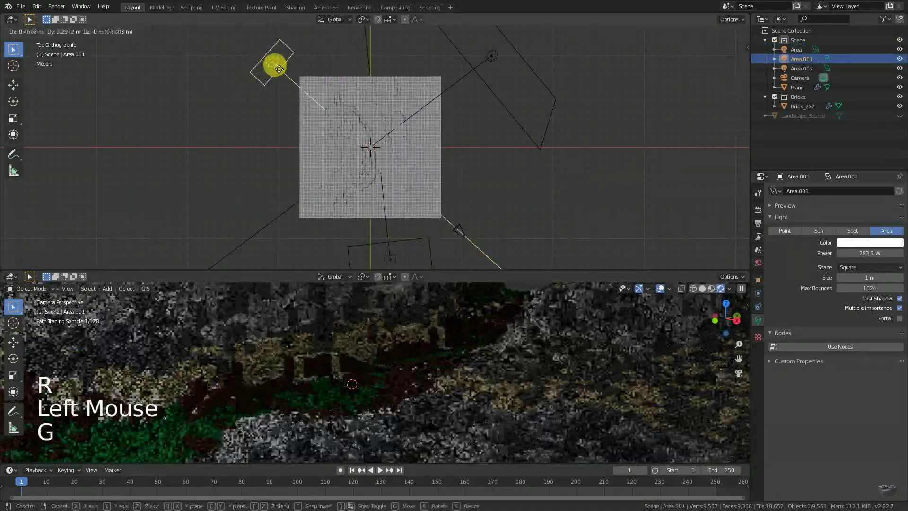
pyautogui.press('KP_1')
pyautogui.press('g')
pyautogui.press('r')
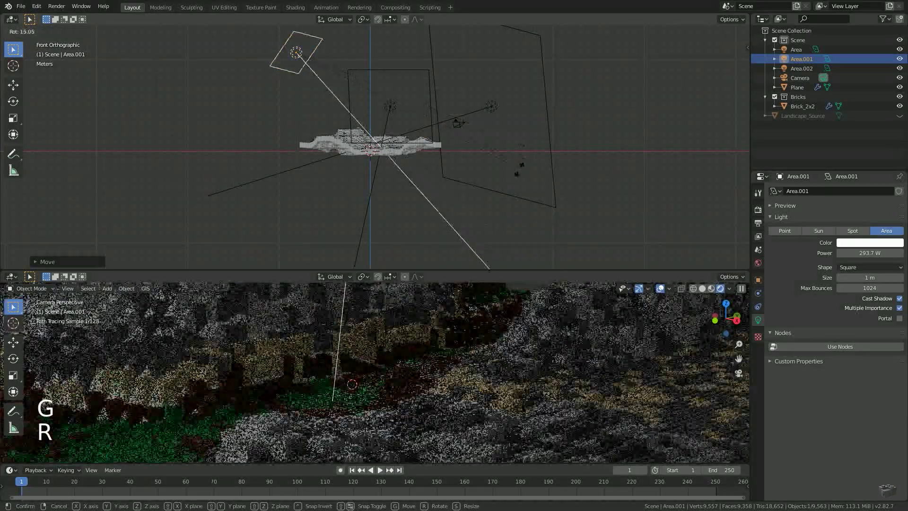
pyautogui.click(595, 175)
# Step: Join the viewports, then select the area lights Area through Area.002 and delete them
pyautogui.press('KP_3')
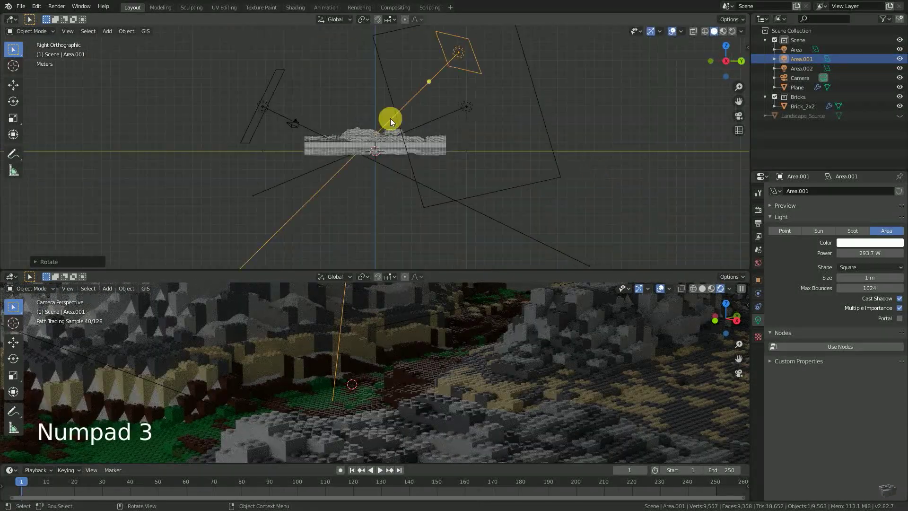
pyautogui.press('KP_7')
pyautogui.moveTo(749, 271); pyautogui.dragTo(710, 103)
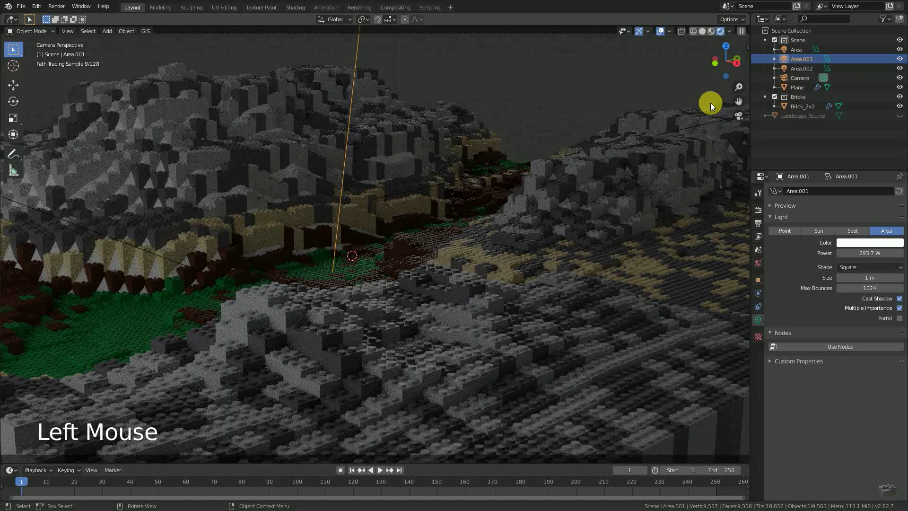
pyautogui.click(802, 49)
pyautogui.keyDown('shift'); pyautogui.click(801, 68); pyautogui.keyUp('shift')
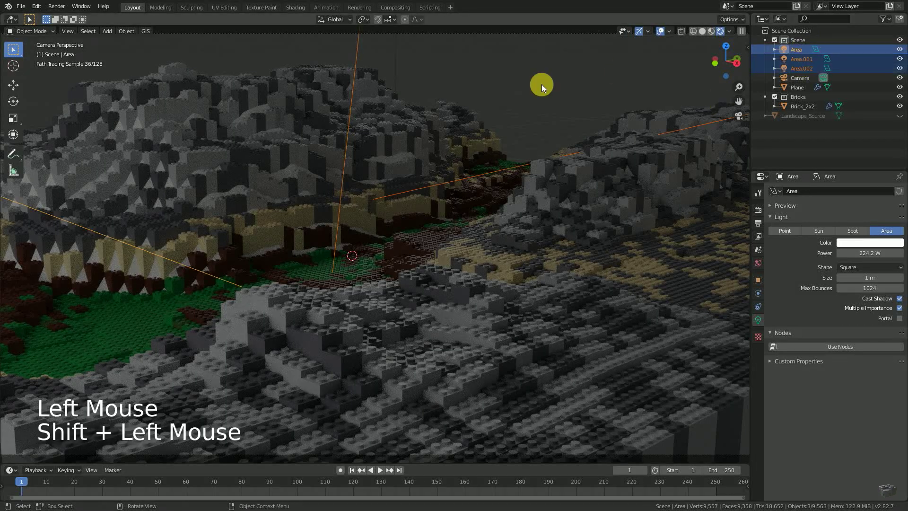
pyautogui.press('Delete')
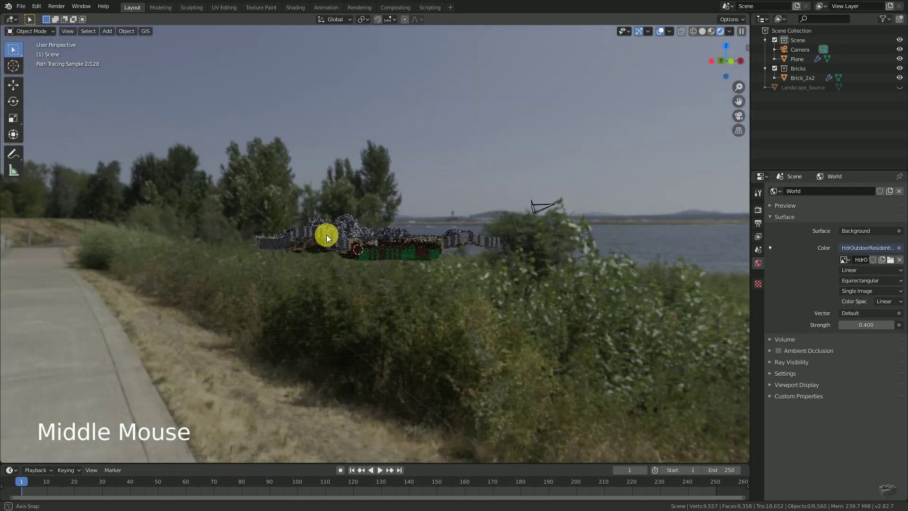
# Step: Orbit around the landscape, then switch to camera view and fit the camera frame
pyautogui.moveTo(326, 234); pyautogui.dragTo(639, 237, button='middle')
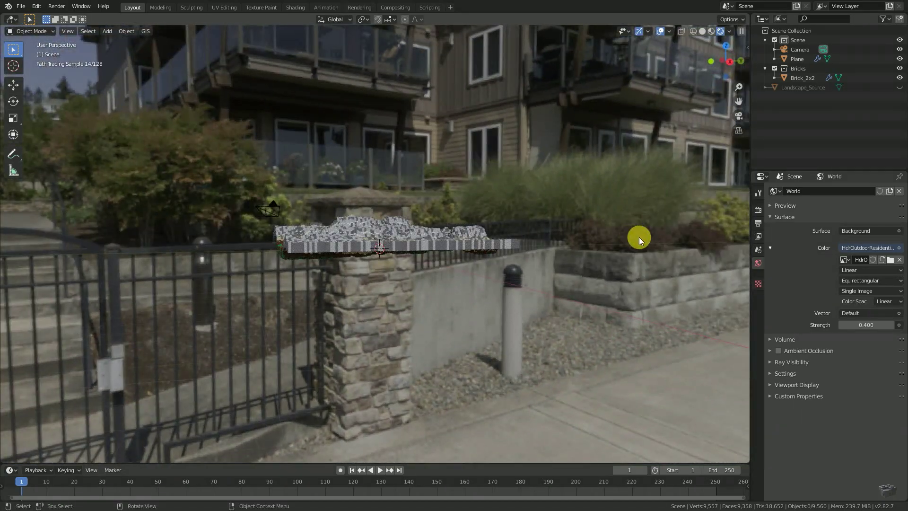
pyautogui.press('KP_0')
pyautogui.press('Home')
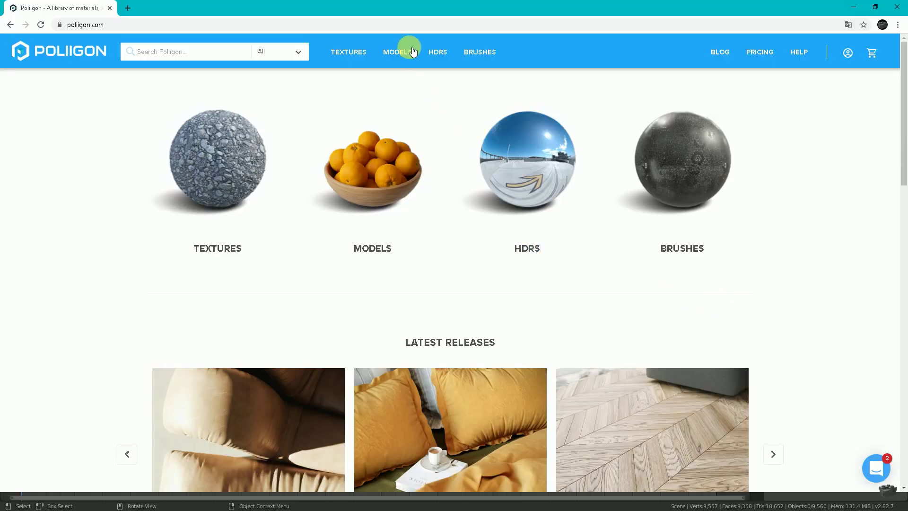
# Step: Filter Poliigon HDRs to Free and view Hdr Studio Product Soft Light 001's dark studio preview
pyautogui.click(531, 155)
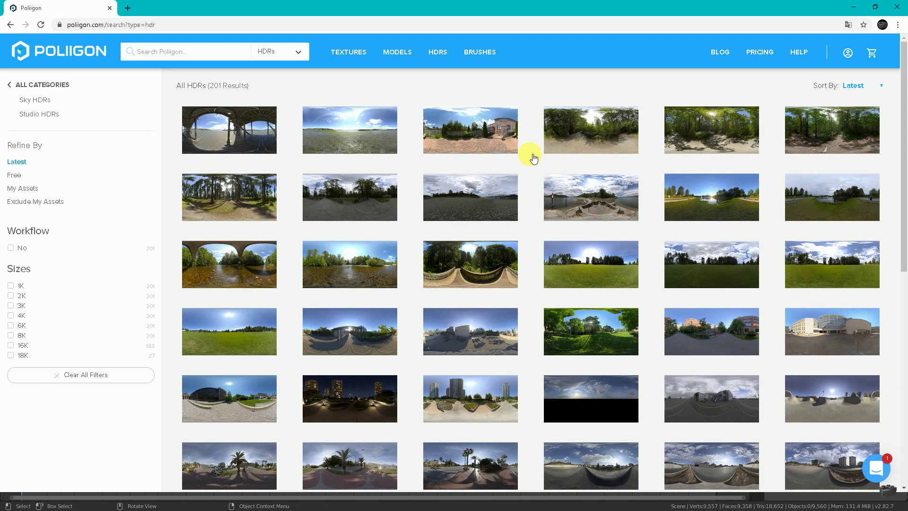
pyautogui.click(21, 177)
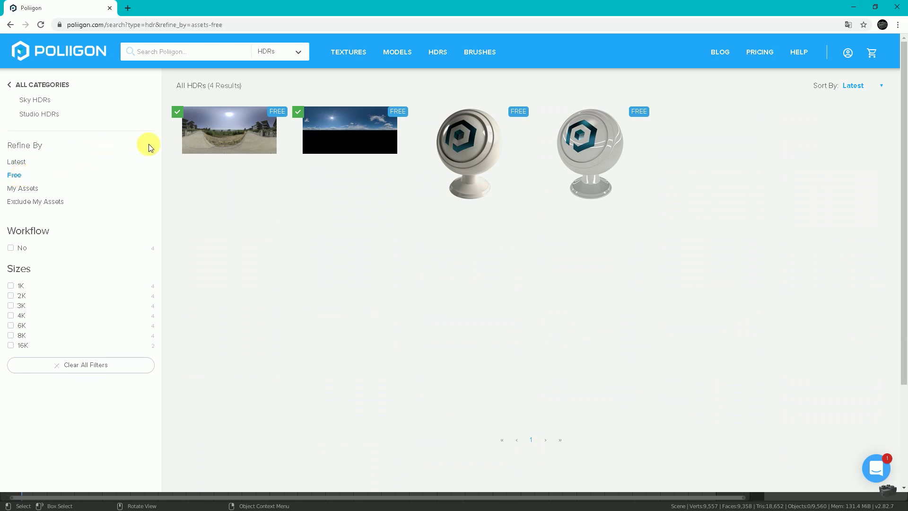
pyautogui.click(469, 151)
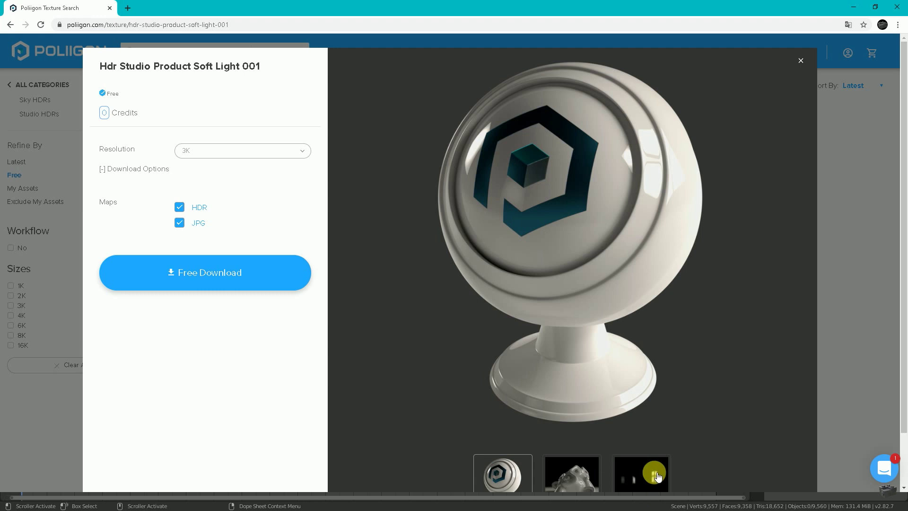
pyautogui.click(657, 475)
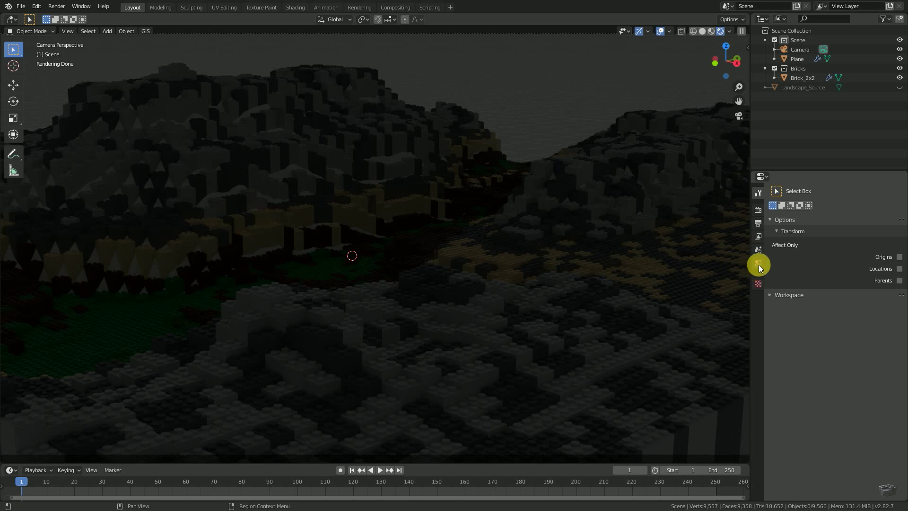
# Step: Set the World colour input to an Environment Texture
pyautogui.click(758, 263)
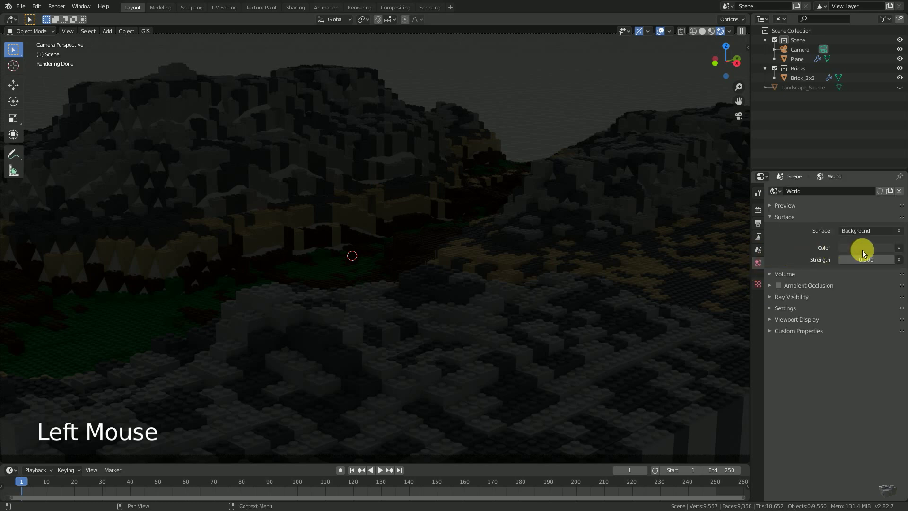
pyautogui.click(899, 248)
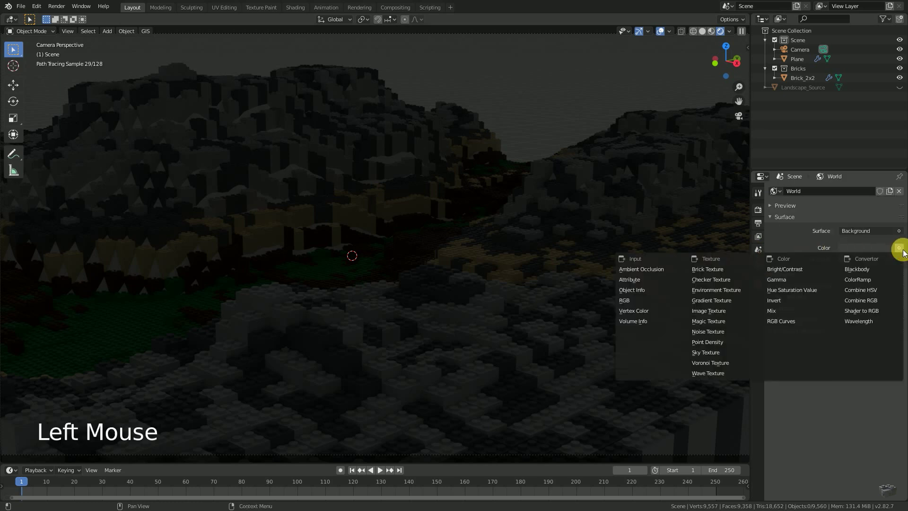
pyautogui.click(711, 290)
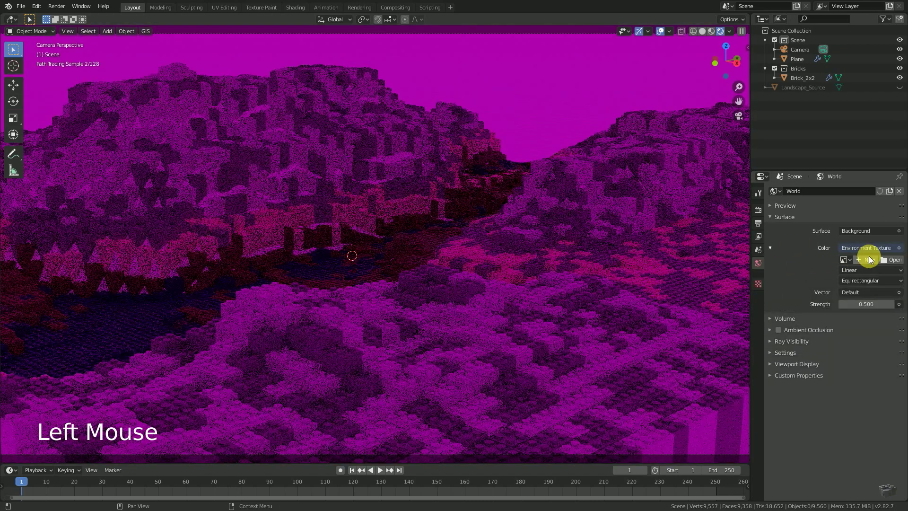
# Step: Load HdrStudioProductSoftLight001_HDR_8K.exr from the downloaded HDR folder into the texture
pyautogui.click(896, 260)
pyautogui.hotkey('ctrl', 'v')
pyautogui.press('Return')
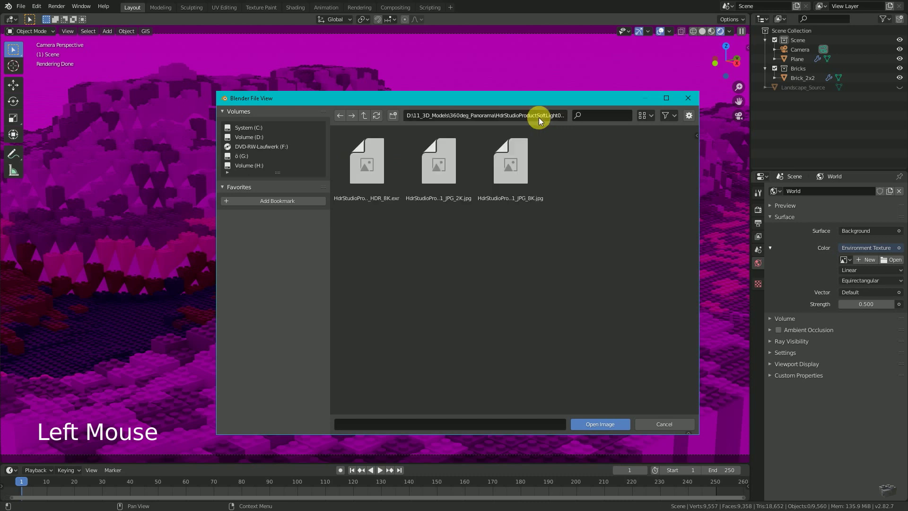
pyautogui.click(365, 155)
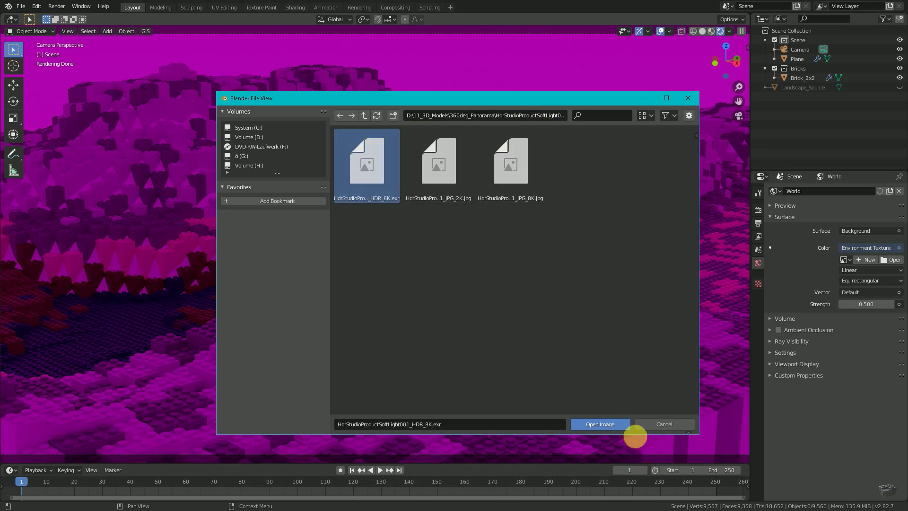
pyautogui.click(616, 427)
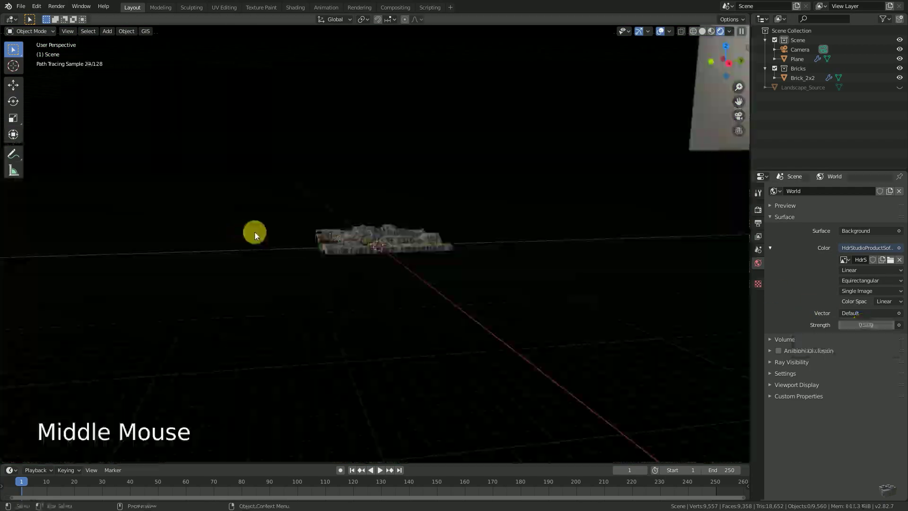
# Step: Through the camera, step World strength up, try 0.2, then drag it higher
pyautogui.moveTo(67, 254); pyautogui.dragTo(465, 246, button='middle')
pyautogui.press('KP_0')
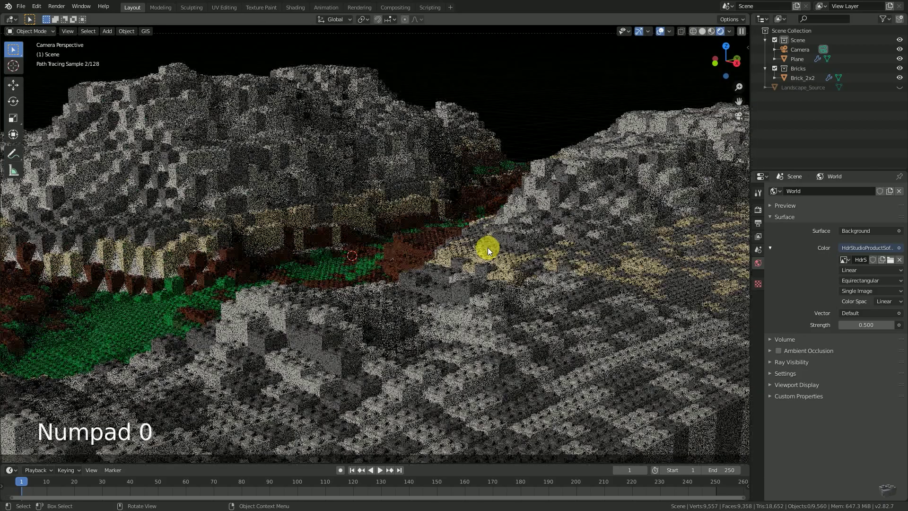
pyautogui.click(895, 325)
pyautogui.click(894, 325)
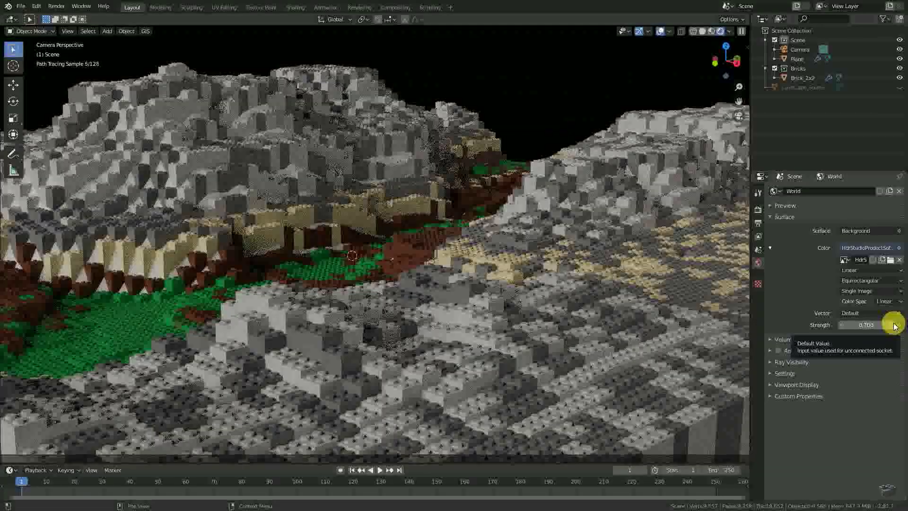
pyautogui.click(866, 325)
pyautogui.write('0.2')
pyautogui.press('Return')
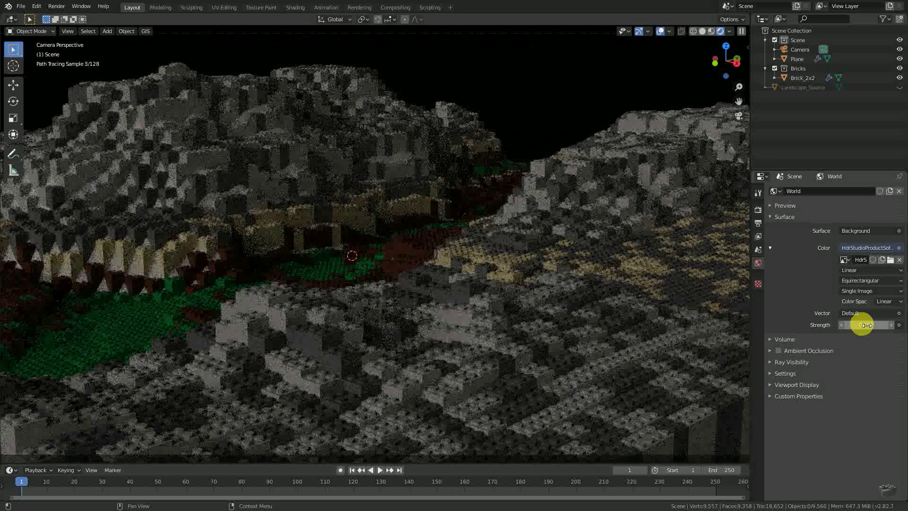
pyautogui.moveTo(865, 327); pyautogui.dragTo(867, 324)
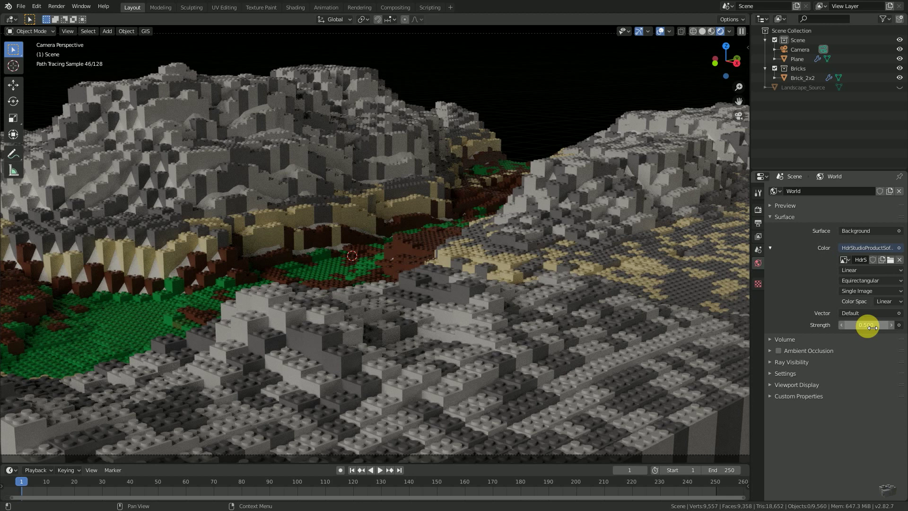
# Step: Split the viewport and switch the top area to a Shader Editor showing the World tree
pyautogui.moveTo(751, 17); pyautogui.dragTo(734, 230)
pyautogui.press('Home')
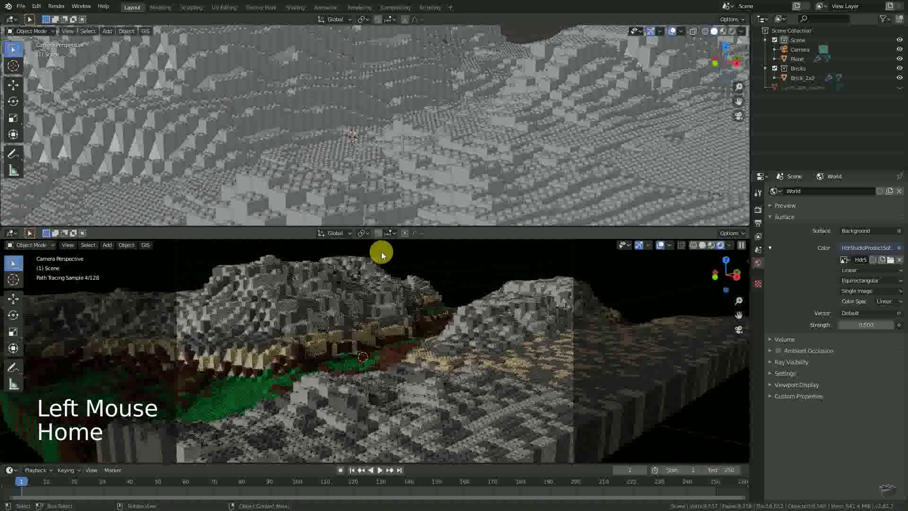
pyautogui.click(10, 19)
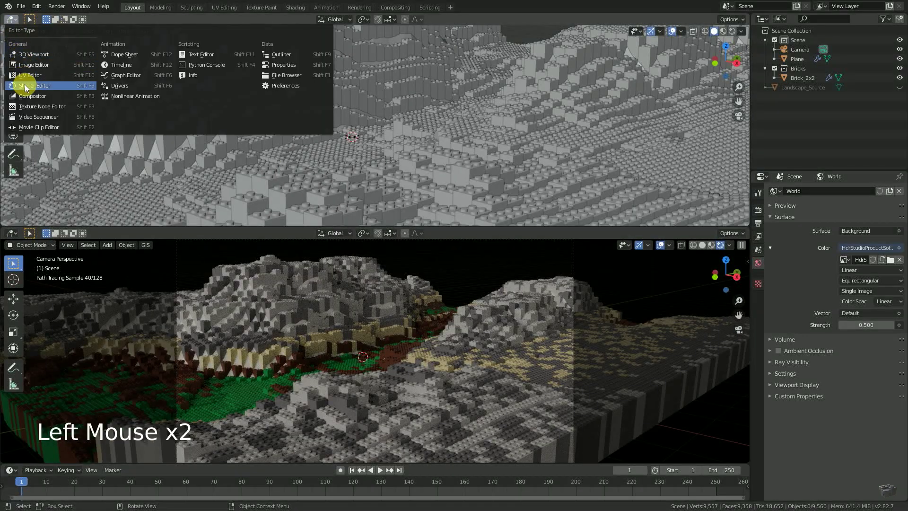
pyautogui.click(26, 84)
pyautogui.click(39, 19)
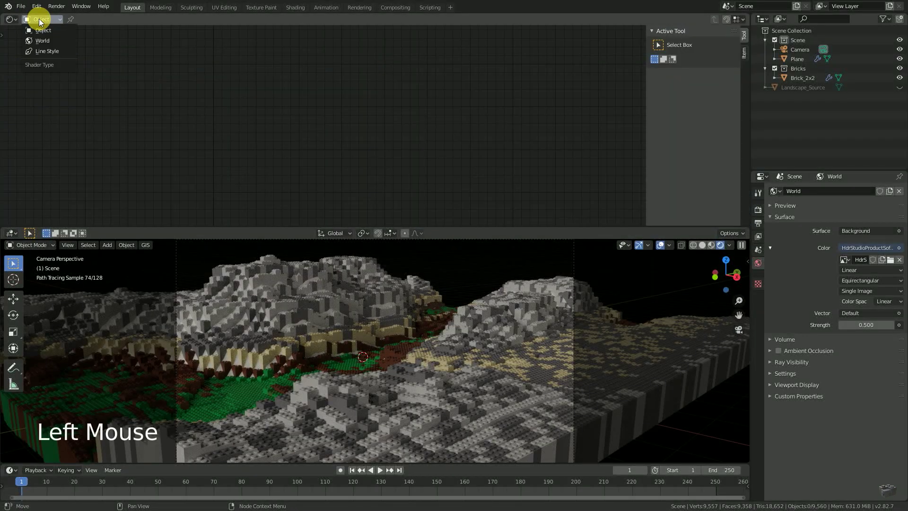
pyautogui.click(41, 43)
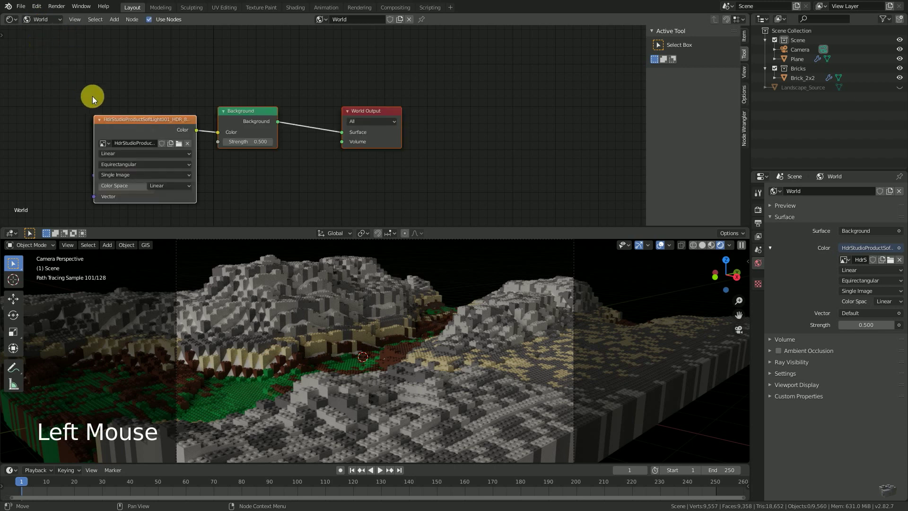
# Step: Hide the sidebar, pan to the World nodes, and bring up the Add node menu
pyautogui.press('n')
pyautogui.scroll(2, 270, 192)
pyautogui.moveTo(272, 192); pyautogui.dragTo(502, 166, button='middle')
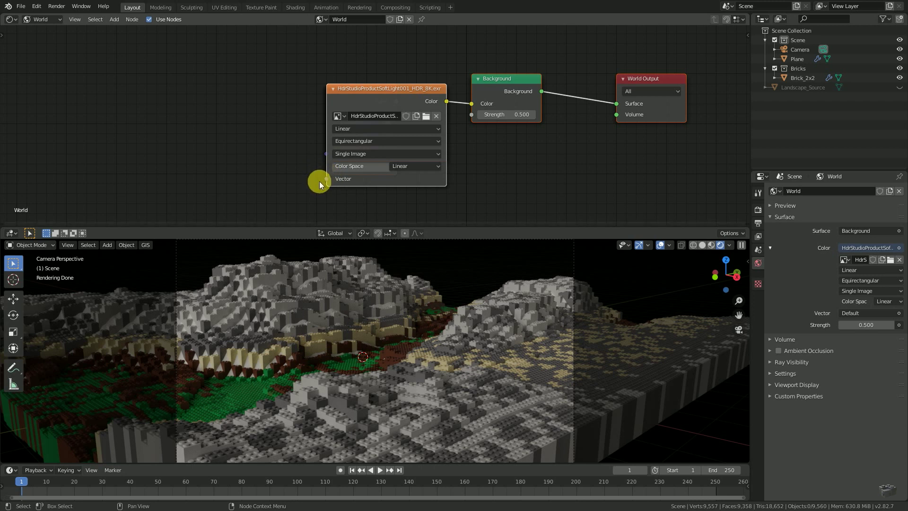
pyautogui.hotkey('shift', 'a')
pyautogui.moveTo(183, 149)
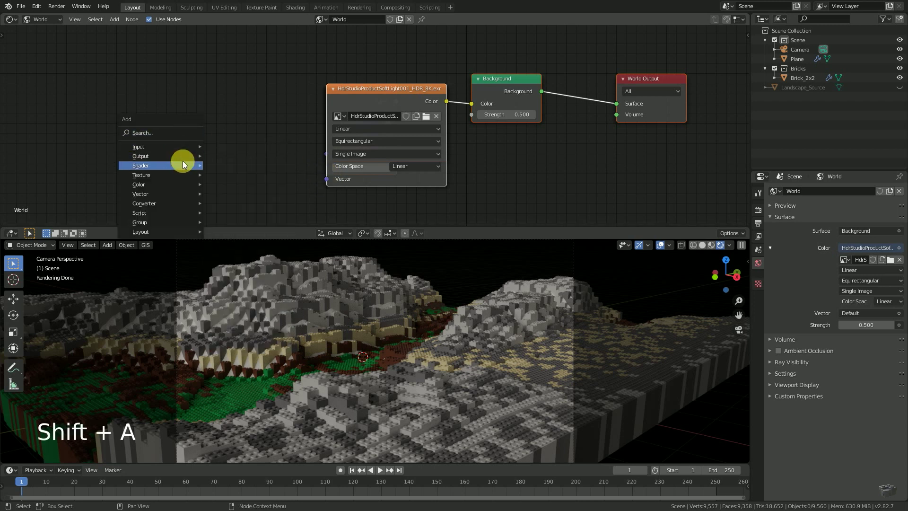
pyautogui.moveTo(174, 217)
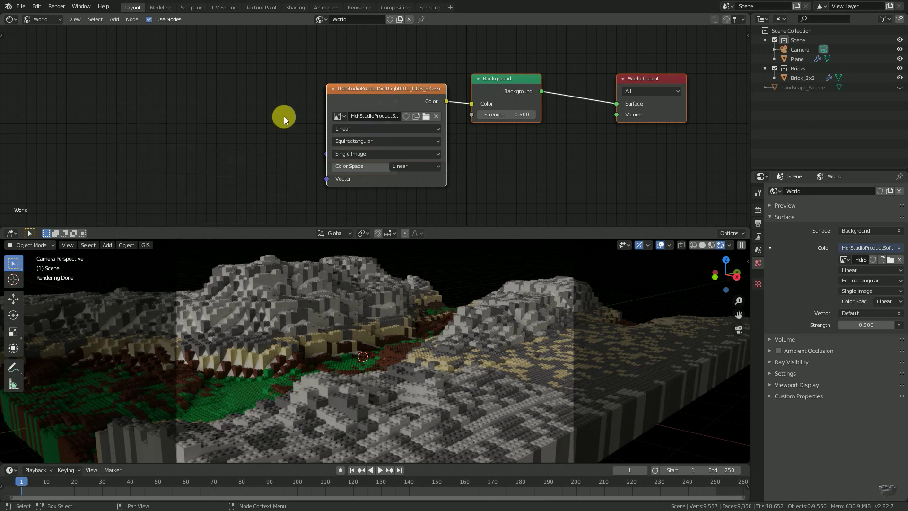
# Step: Search Preferences add-ons for 'node', leave Node Wrangler enabled, and close Preferences
pyautogui.click(39, 6)
pyautogui.click(45, 142)
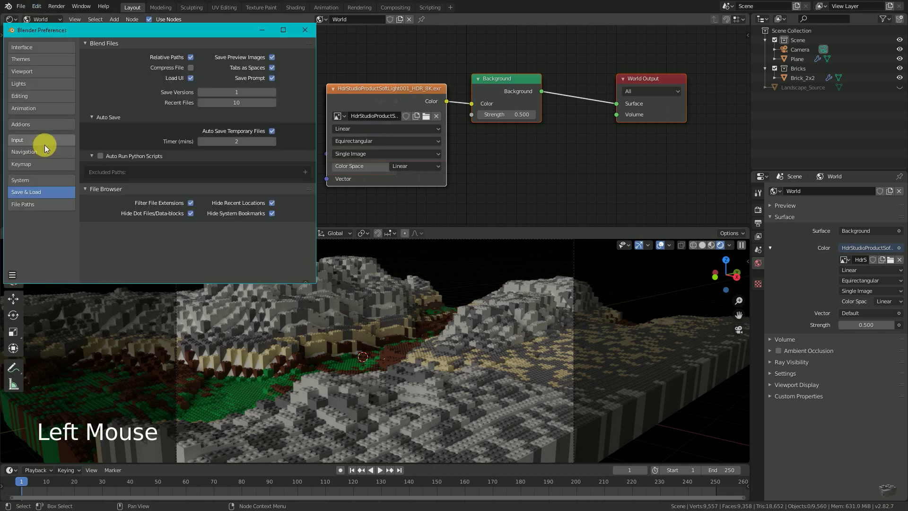
pyautogui.click(44, 121)
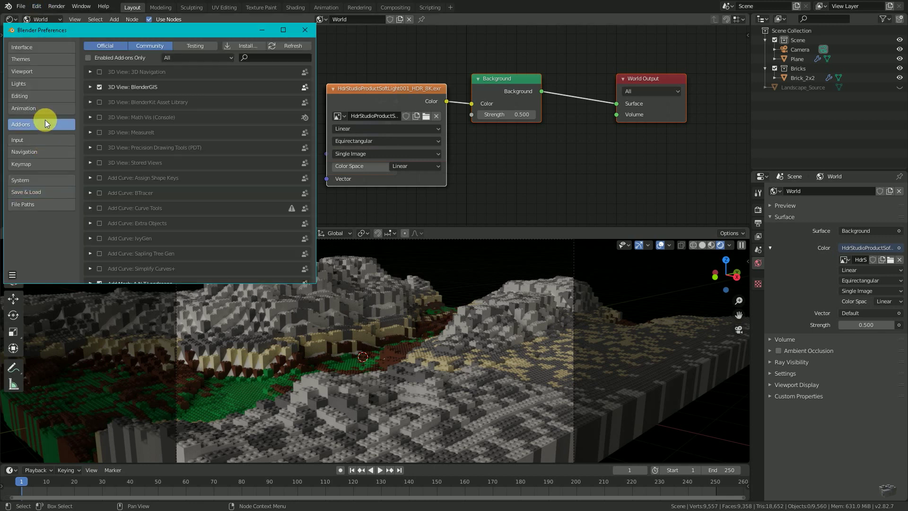
pyautogui.write('node')
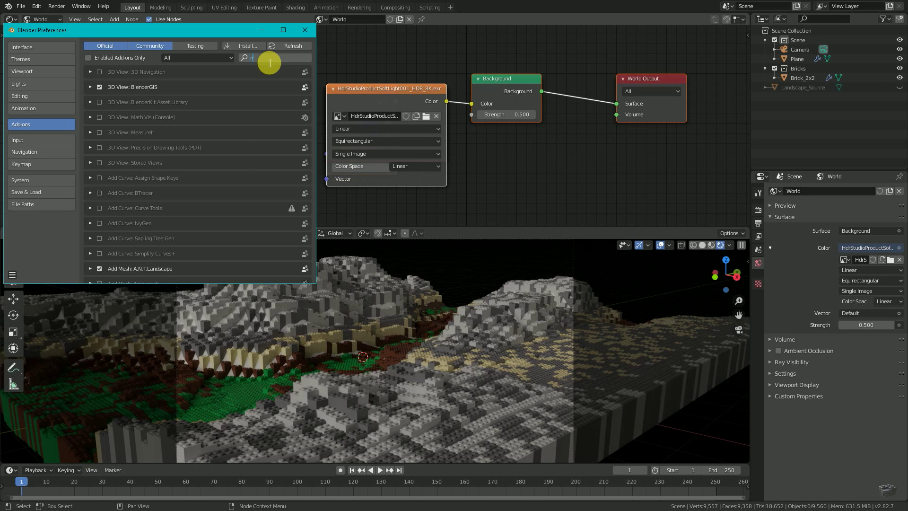
pyautogui.click(99, 102)
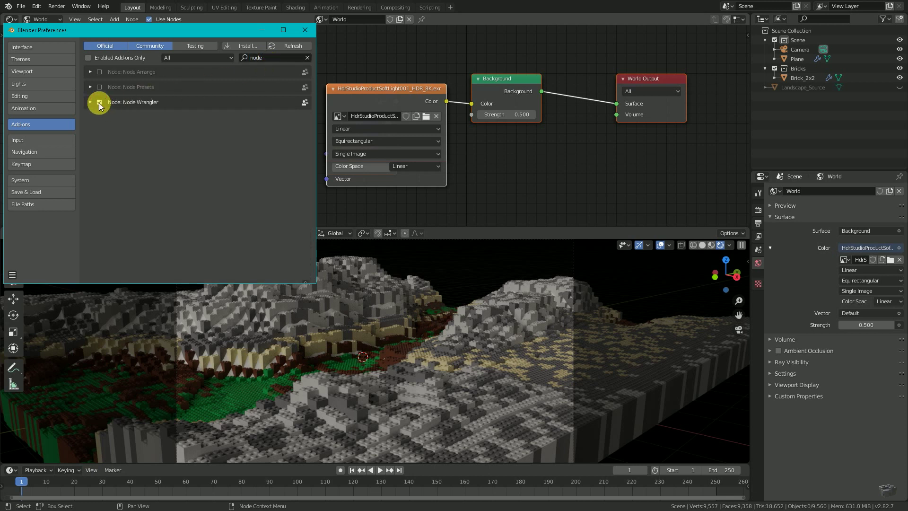
pyautogui.click(99, 102)
pyautogui.click(99, 102)
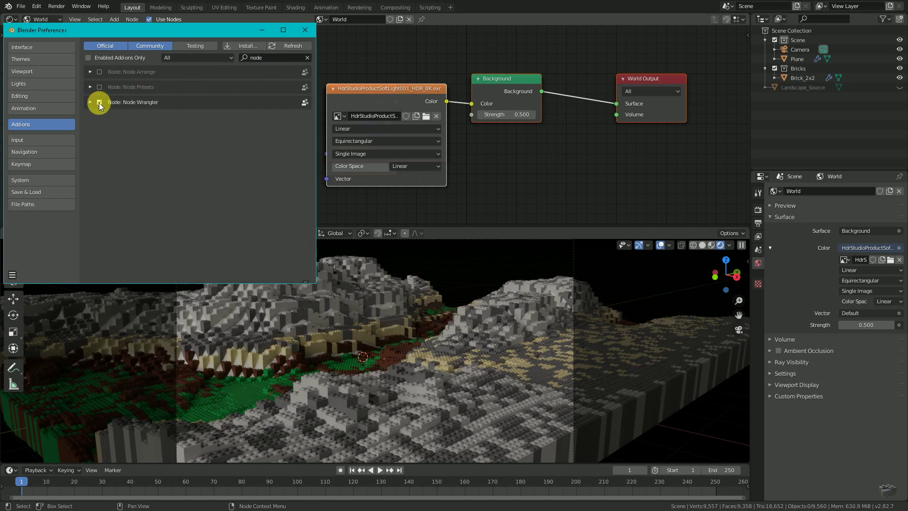
pyautogui.click(304, 30)
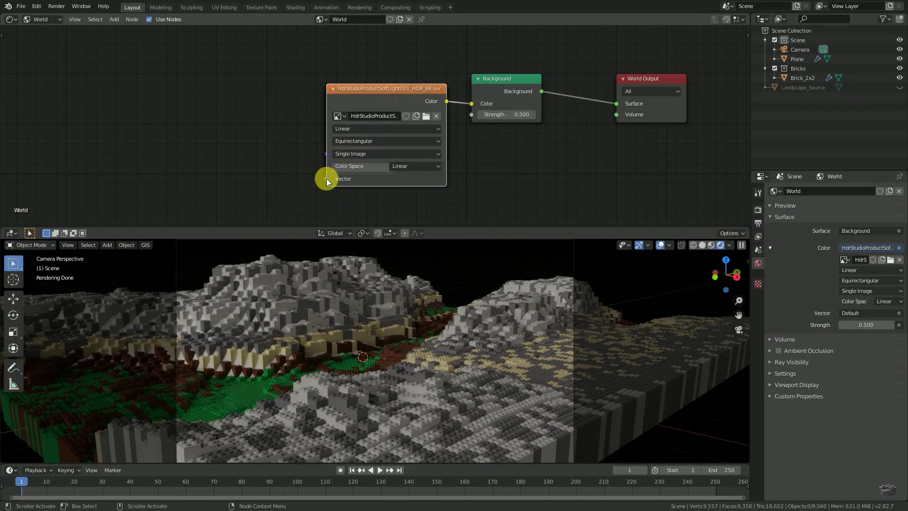
# Step: Add linked Texture Coordinate and Mapping nodes to the HDRI image node with Node Wrangler
pyautogui.click(345, 179)
pyautogui.hotkey('ctrl', 't')
pyautogui.moveTo(325, 178); pyautogui.dragTo(386, 162, button='middle')
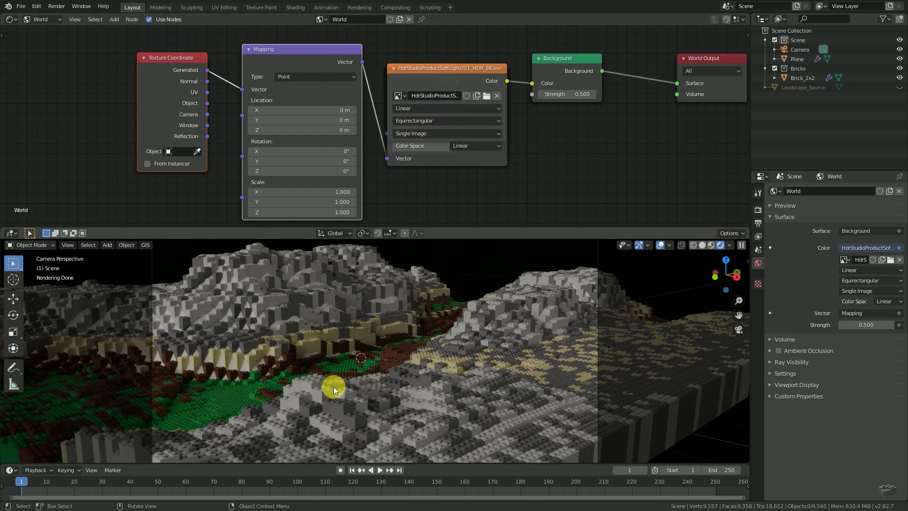
pyautogui.scroll(-3, 331, 383)
# Step: Rotate the environment around Z, trying 30° and 70°, finishing at 100°, then refit the view
pyautogui.moveTo(284, 171)
pyautogui.mouseDown()
pyautogui.moveTo(292, 173)
pyautogui.moveTo(275, 172)
pyautogui.moveTo(285, 172)
pyautogui.mouseUp()
pyautogui.click(285, 172)
pyautogui.write('30')
pyautogui.press('Return')
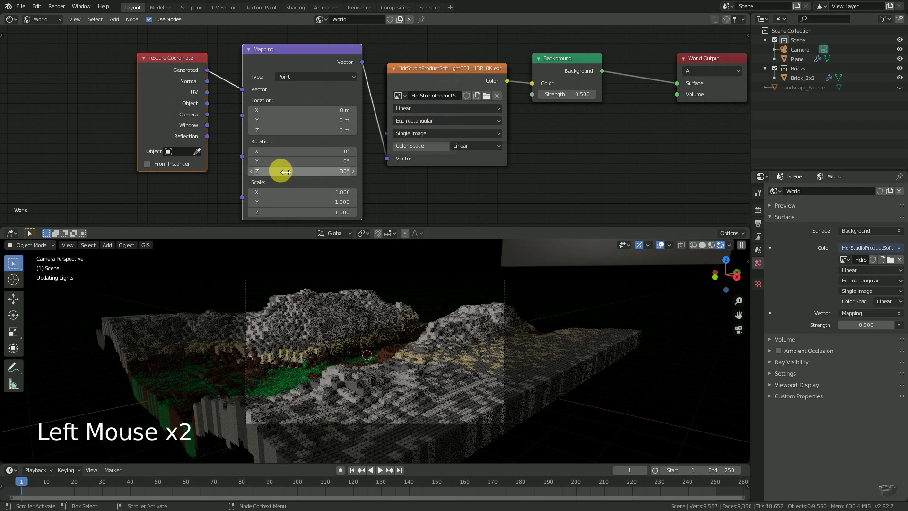
pyautogui.click(285, 171)
pyautogui.write('70')
pyautogui.press('Return')
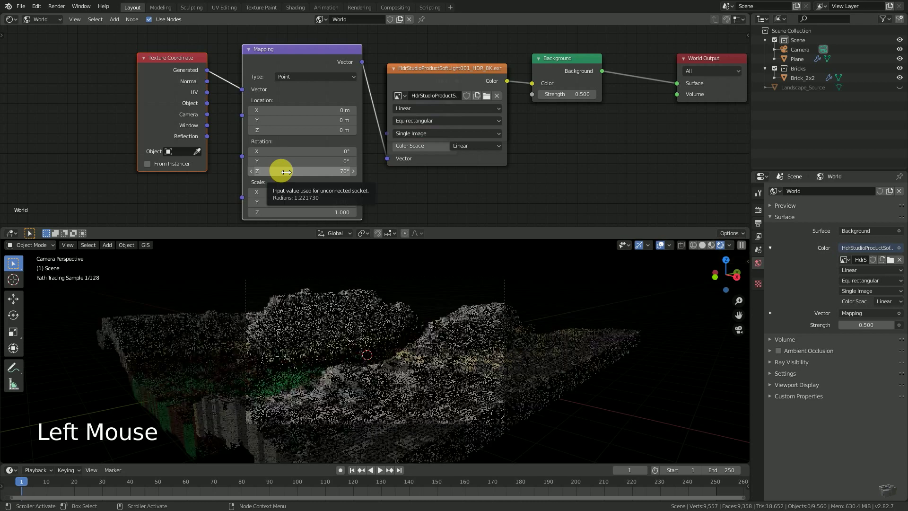
pyautogui.doubleClick(286, 171)
pyautogui.write('100')
pyautogui.press('Return')
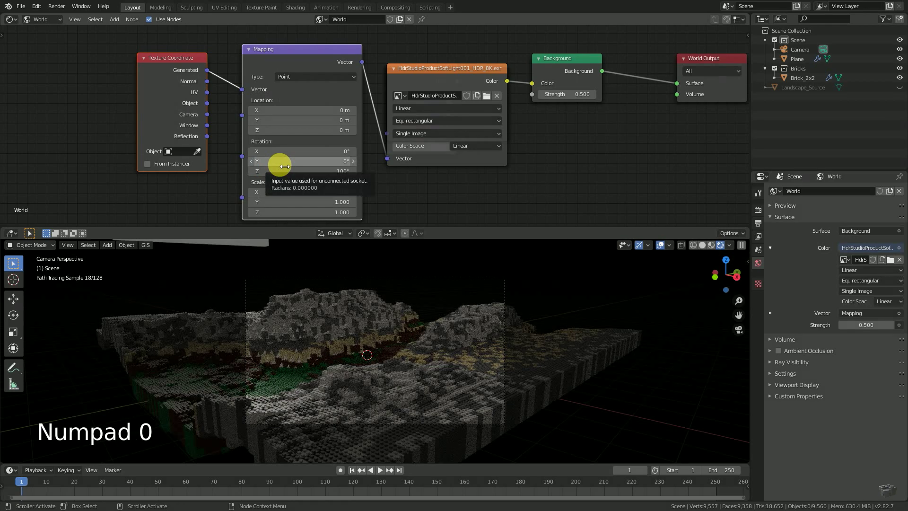
pyautogui.press('Home')
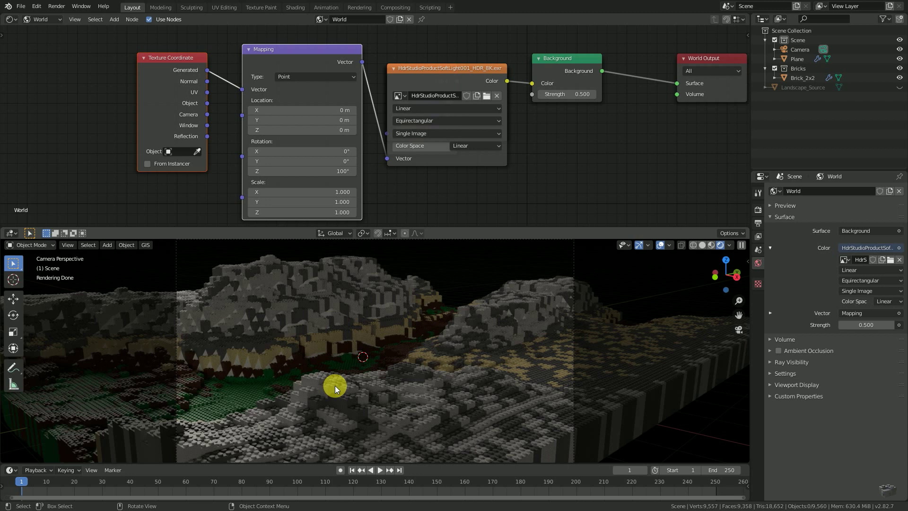
# Step: Switch the render engine to Cycles
pyautogui.scroll(-9, 335, 384)
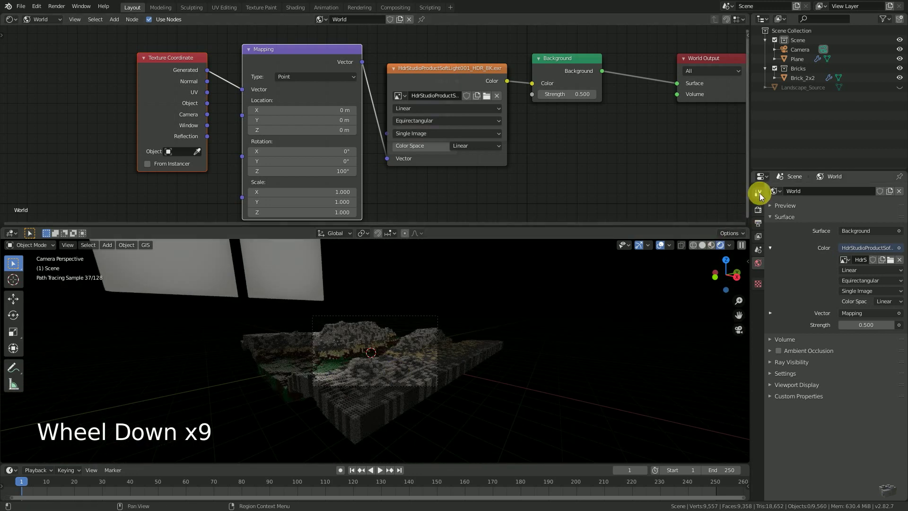
pyautogui.click(758, 208)
pyautogui.click(852, 191)
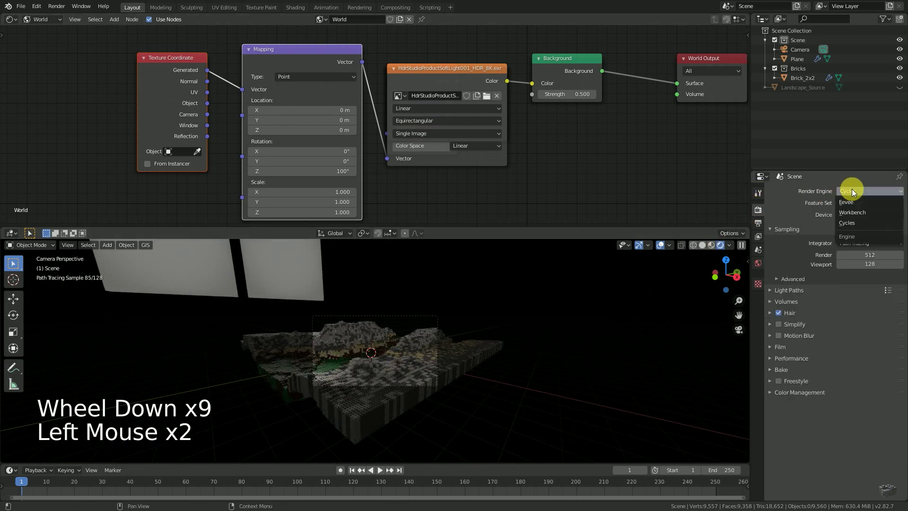
pyautogui.click(852, 224)
# Step: In the World settings, hide the background from camera rays and set Strength to 1.0
pyautogui.click(757, 264)
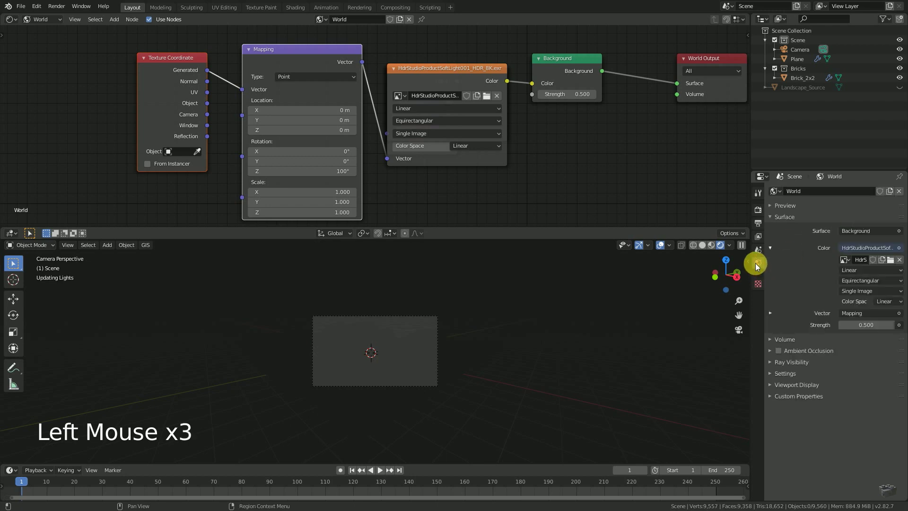
pyautogui.click(784, 364)
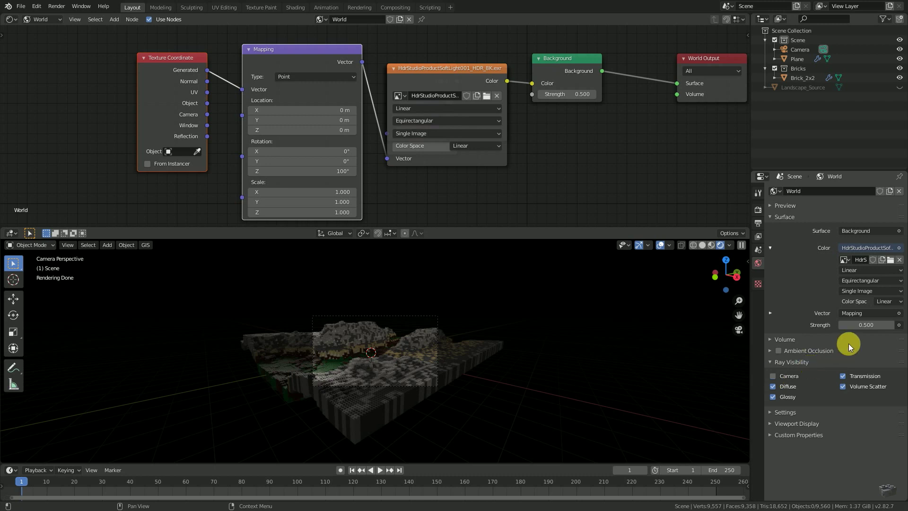
pyautogui.click(869, 325)
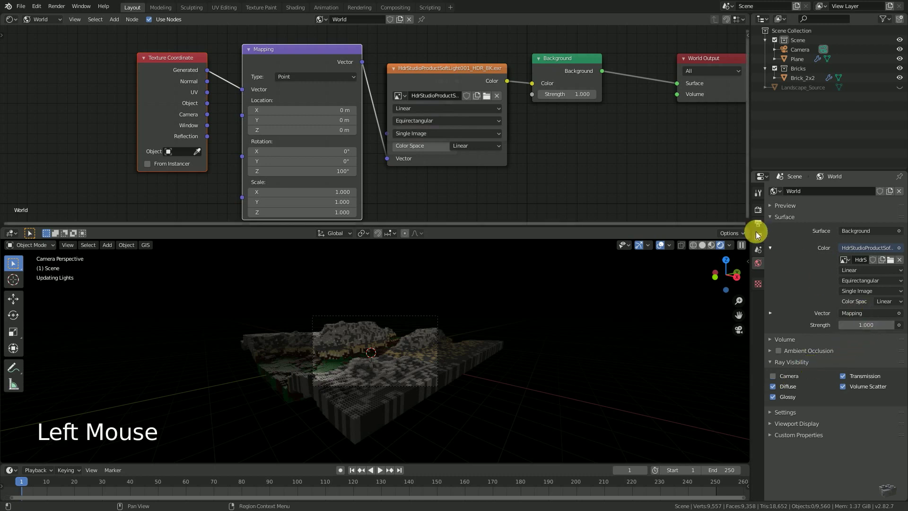
# Step: Join the node editor into the 3D viewport and refit the camera view to the enlarged area
pyautogui.moveTo(751, 233); pyautogui.dragTo(730, 95)
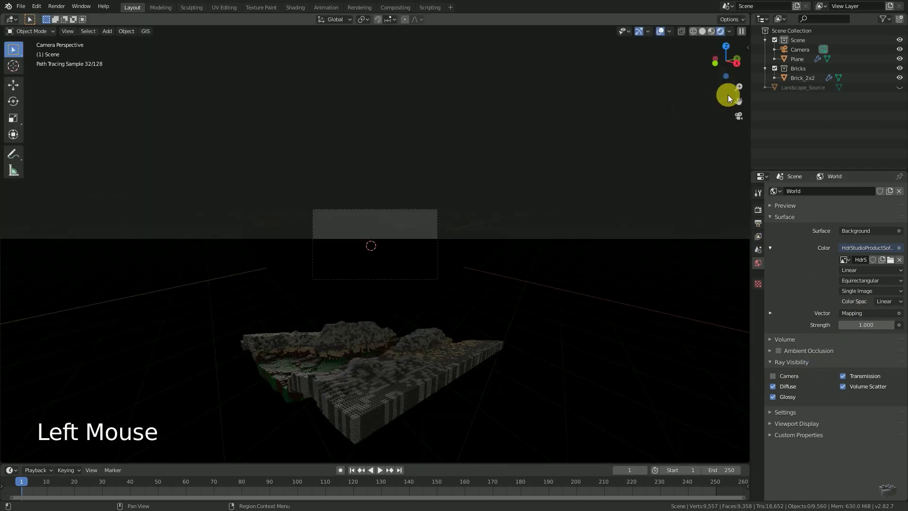
pyautogui.press('Home')
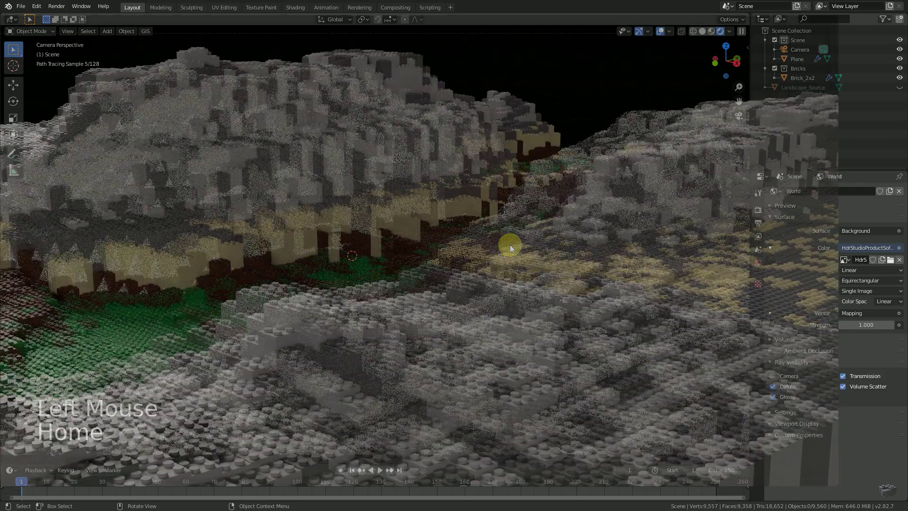